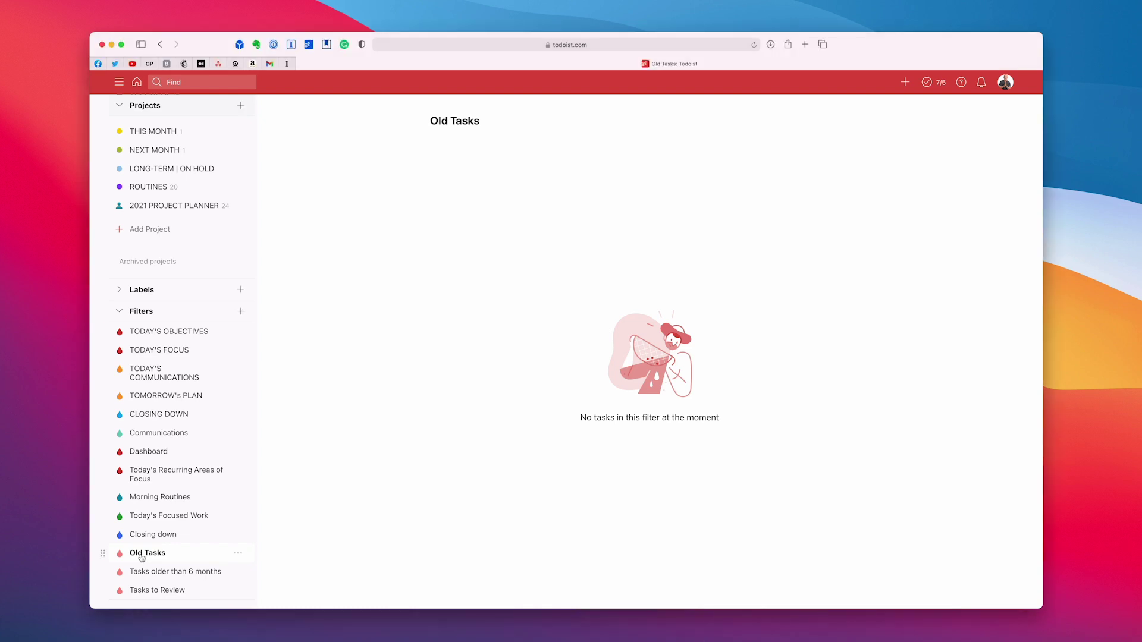
click(236, 554)
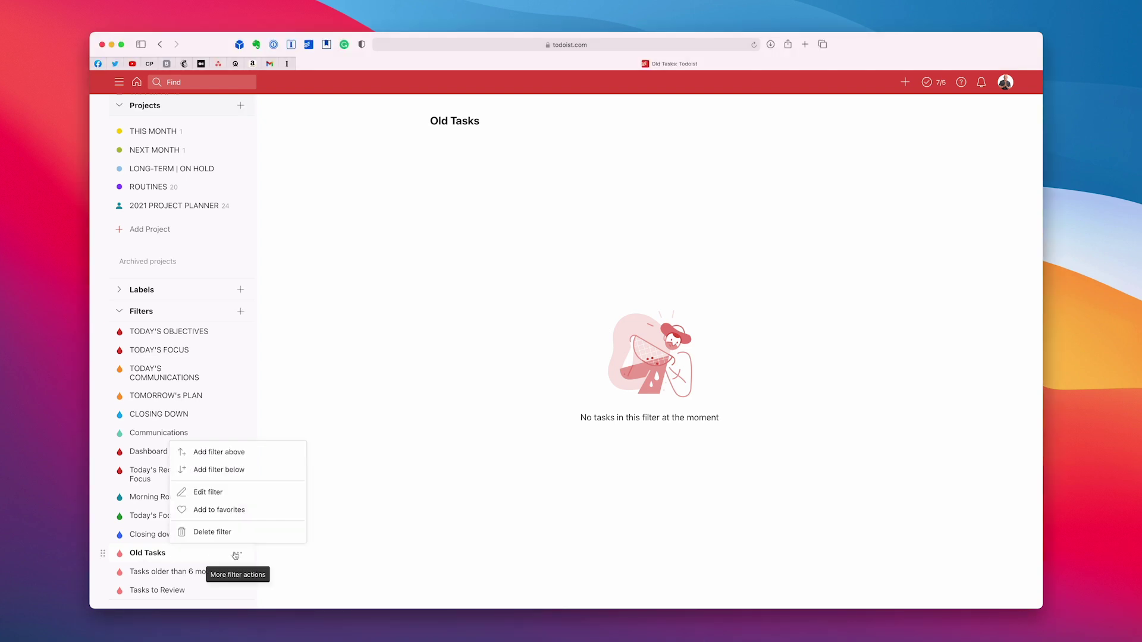
click(220, 492)
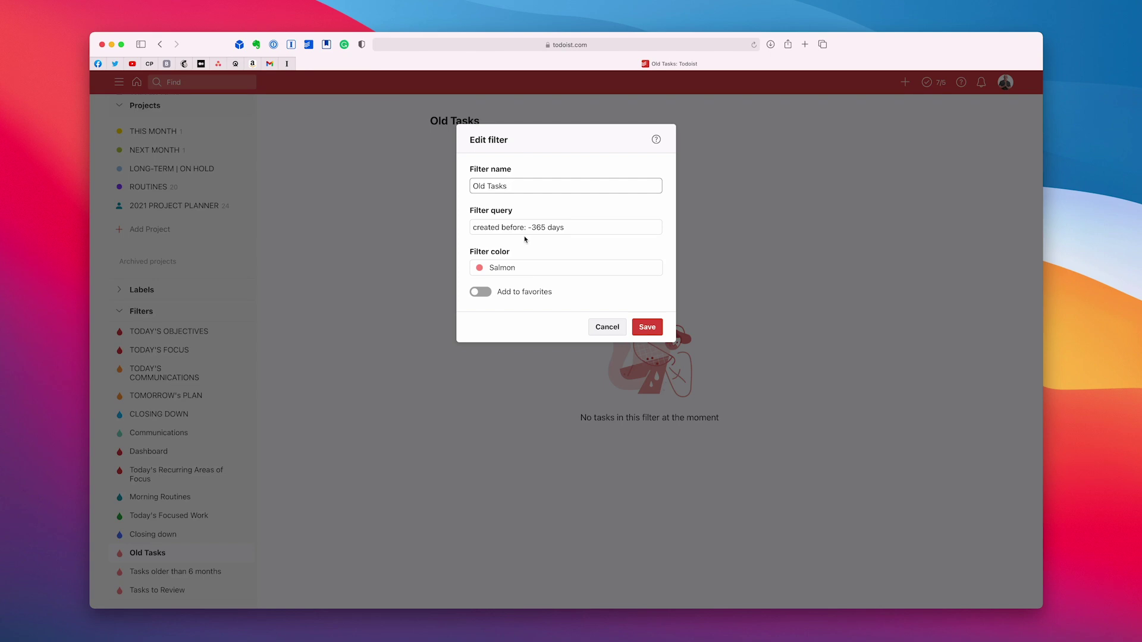
click(645, 333)
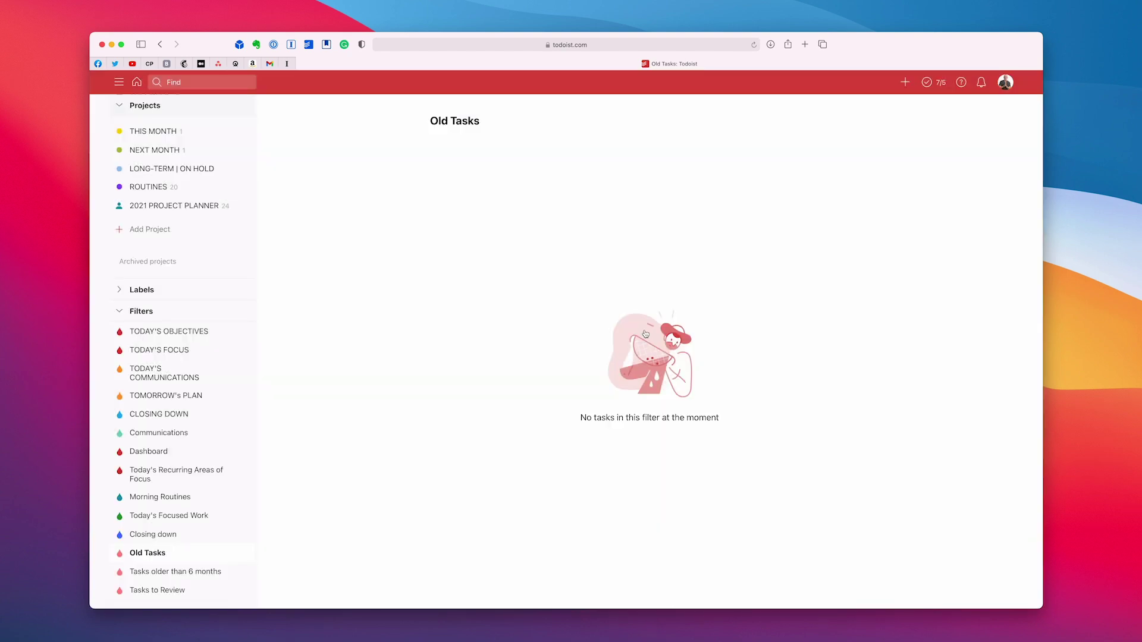
Open the Tasks older than 6 months filter, confirm its 'created before: -175 days' query, and save it.
click(163, 576)
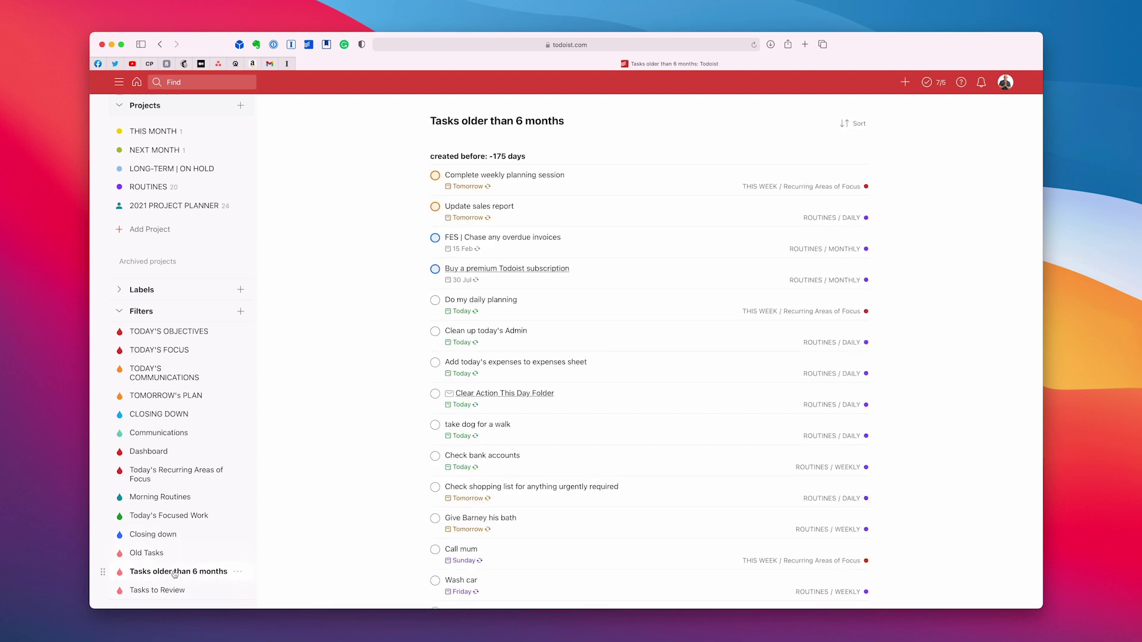
click(237, 571)
click(232, 512)
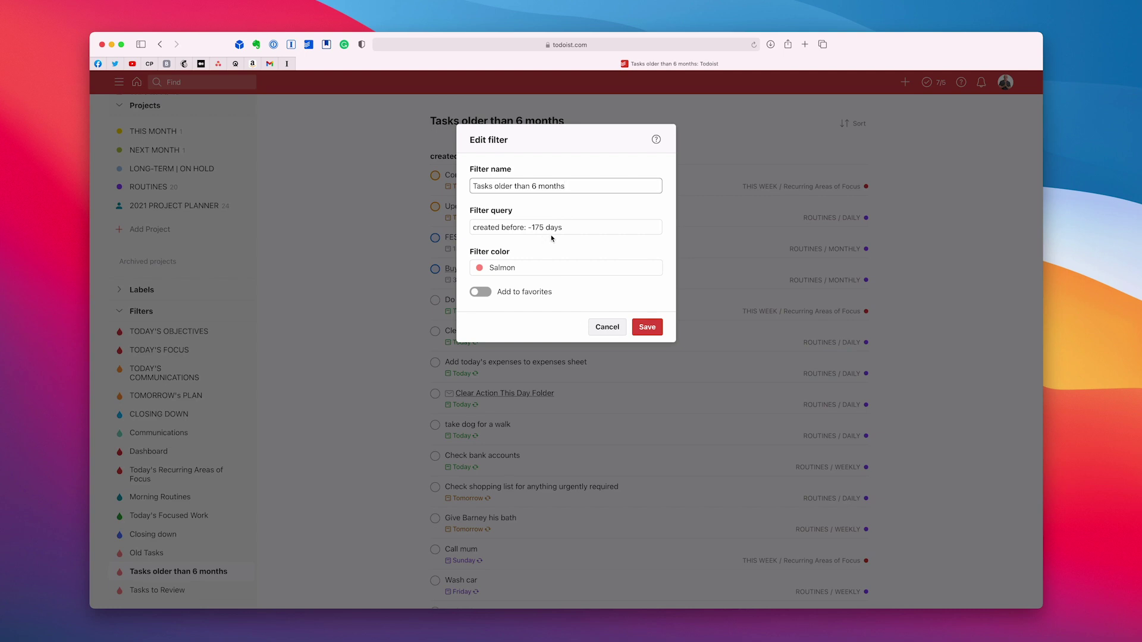
click(647, 327)
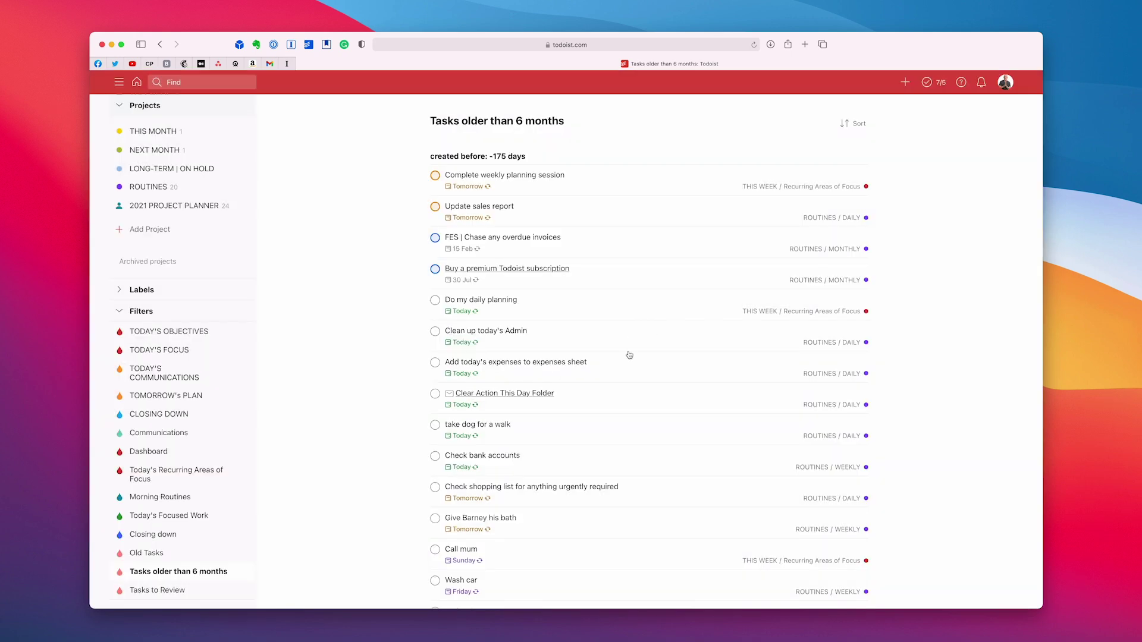
scroll(629, 355, down, 3)
scroll(630, 355, up, 3)
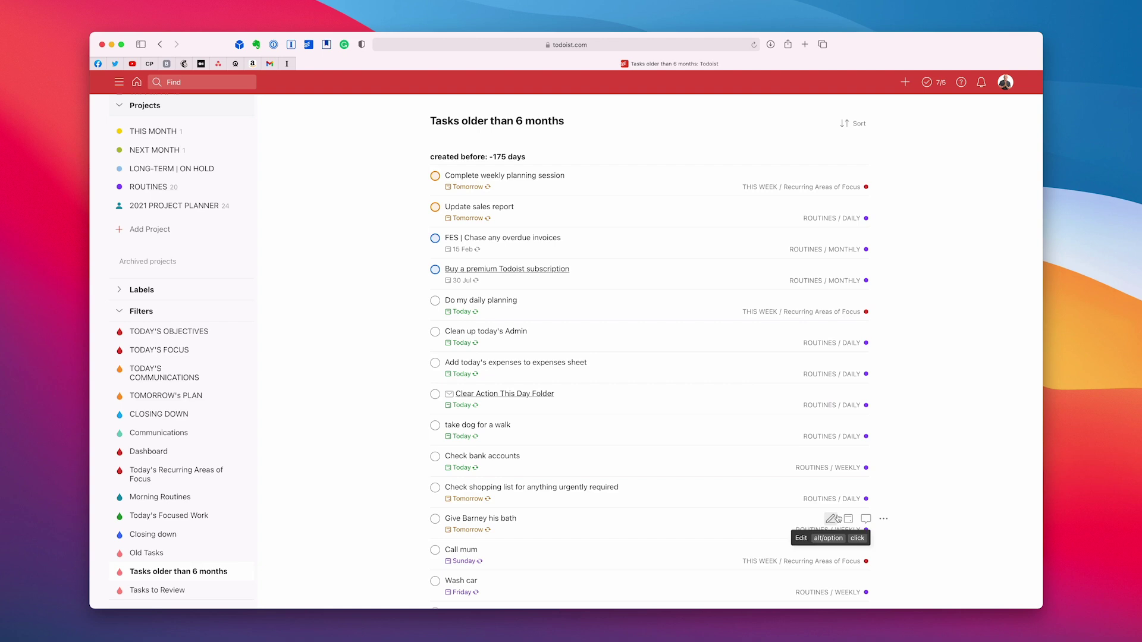
scroll(808, 549, down, 5)
scroll(943, 440, up, 5)
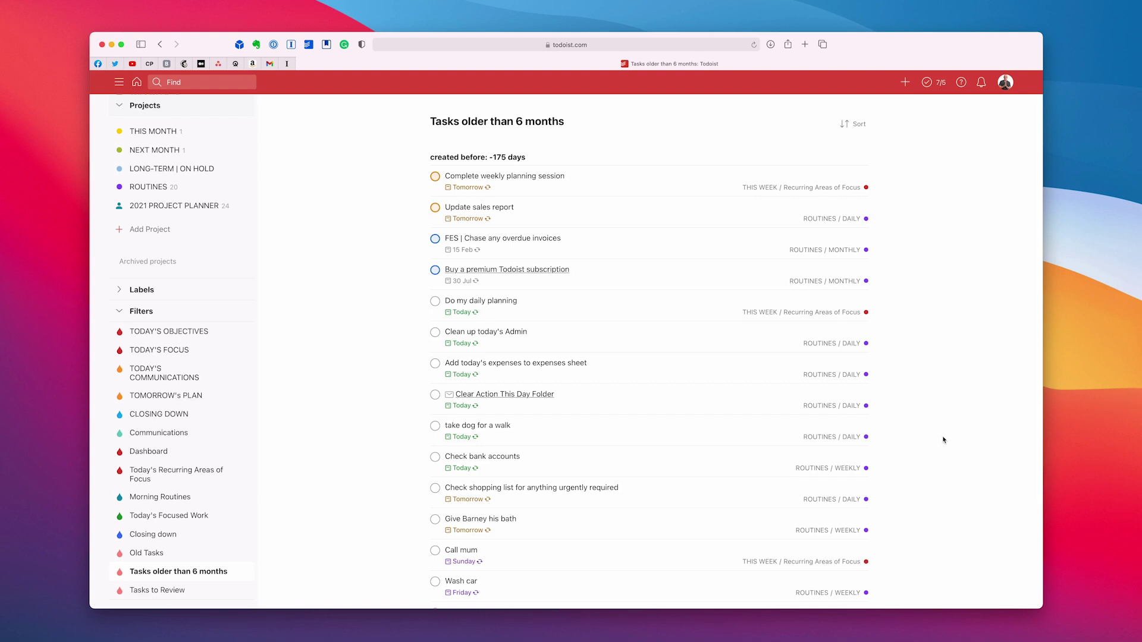
scroll(926, 440, down, 1)
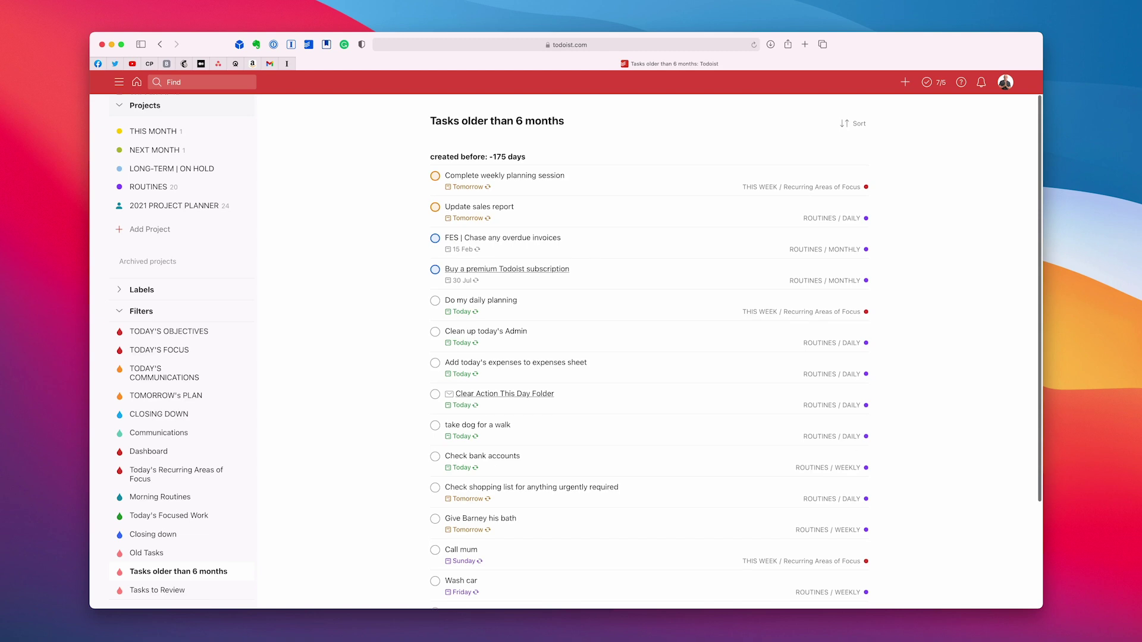
Open the Tasks to Review filter and re-save its 'created before: -175 days & !#routines' query.
click(167, 590)
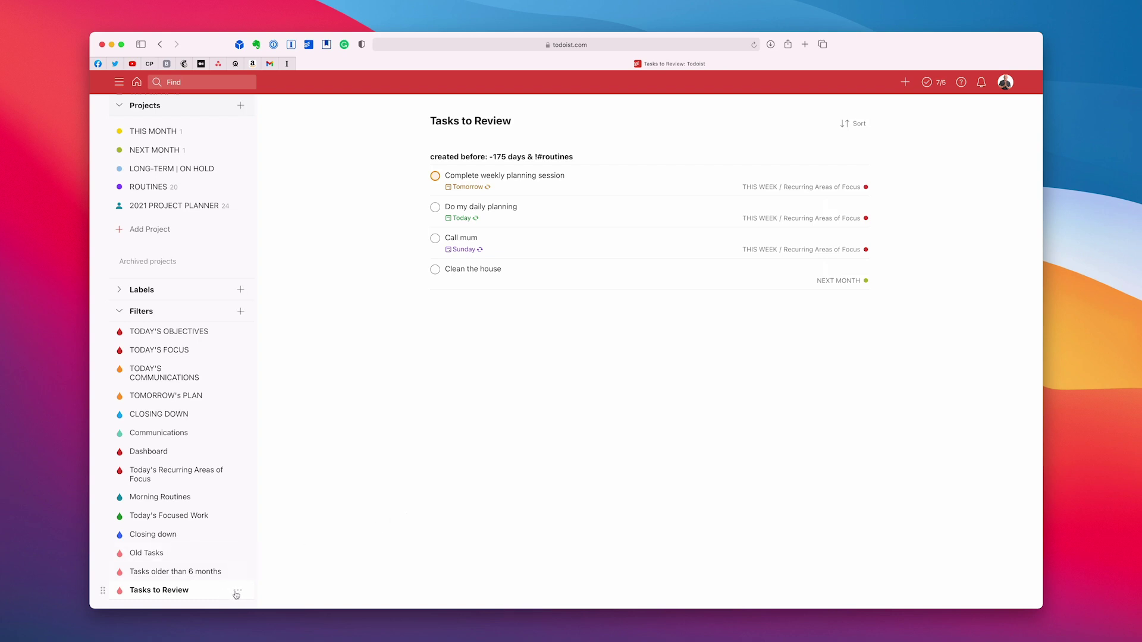
click(238, 592)
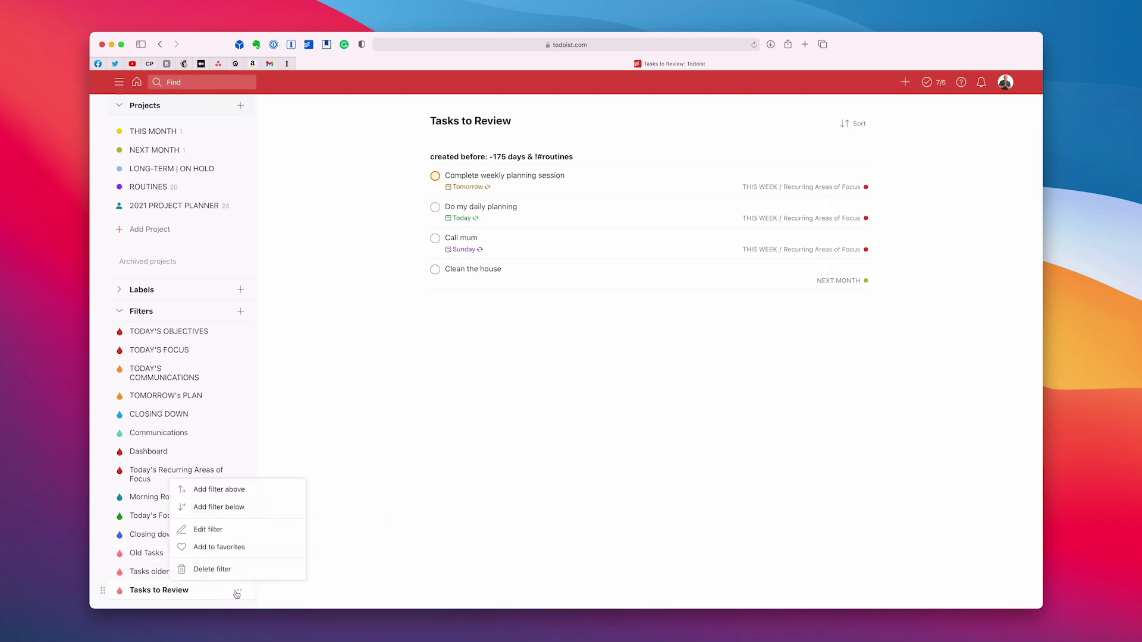
click(226, 533)
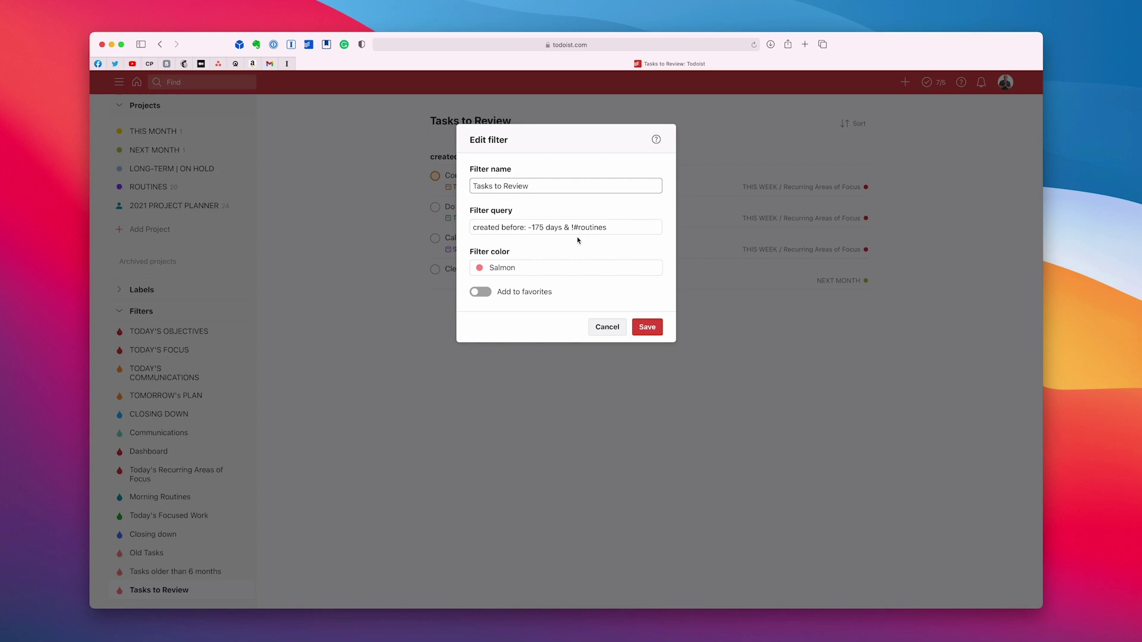
click(646, 333)
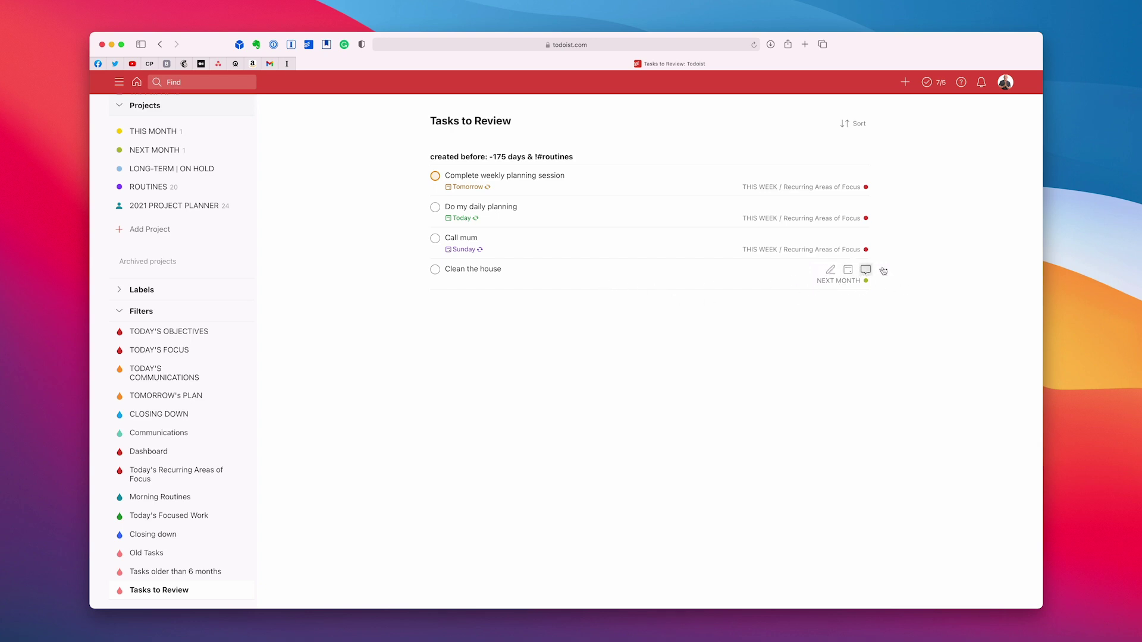
click(884, 271)
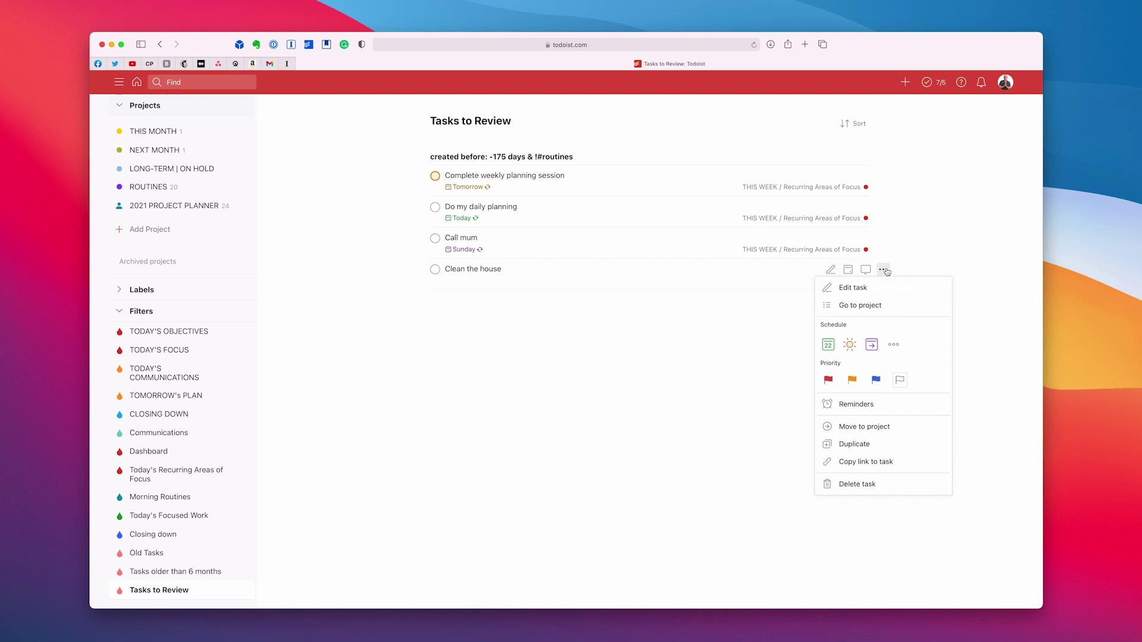
click(856, 483)
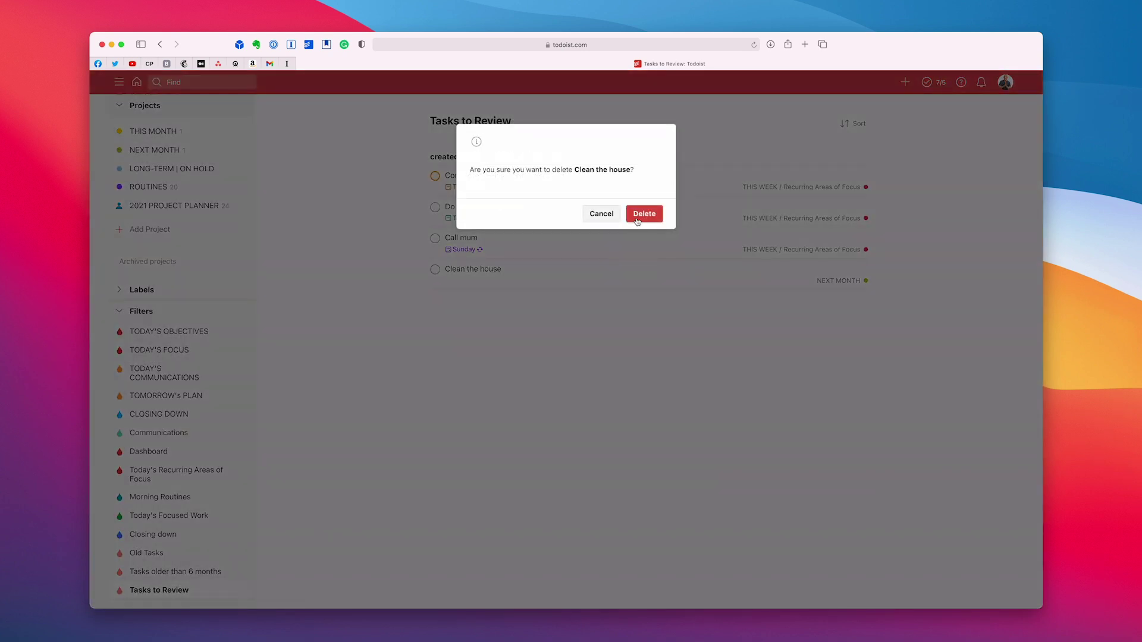
click(602, 215)
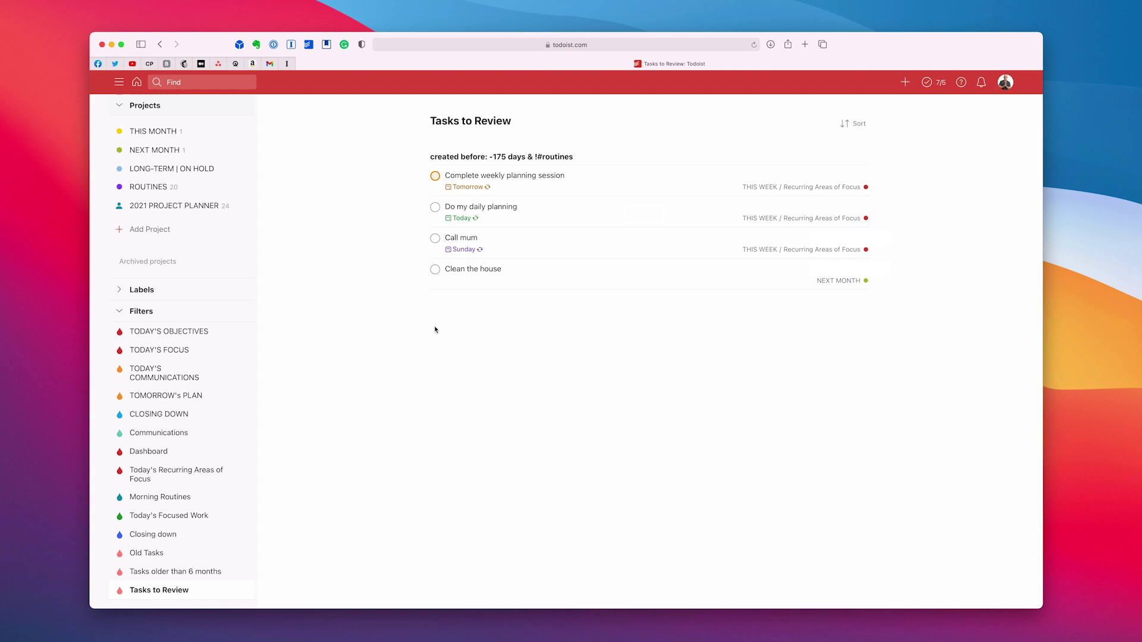
scroll(224, 251, up, 5)
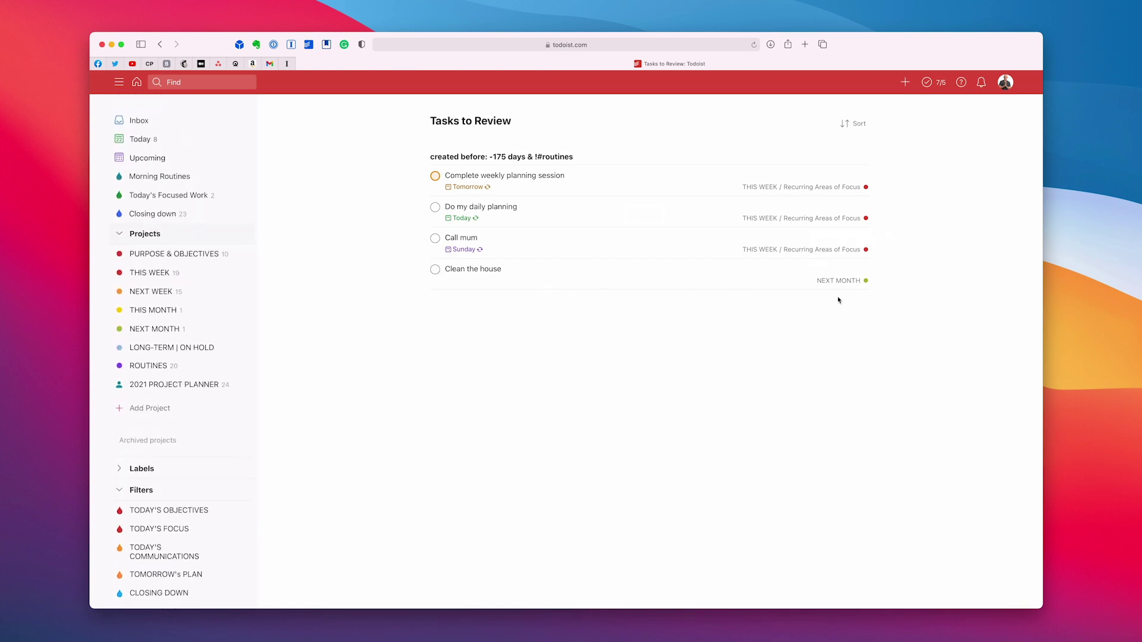
Move the Clean the house task to the THIS WEEK project and set it to Priority 1.
click(563, 275)
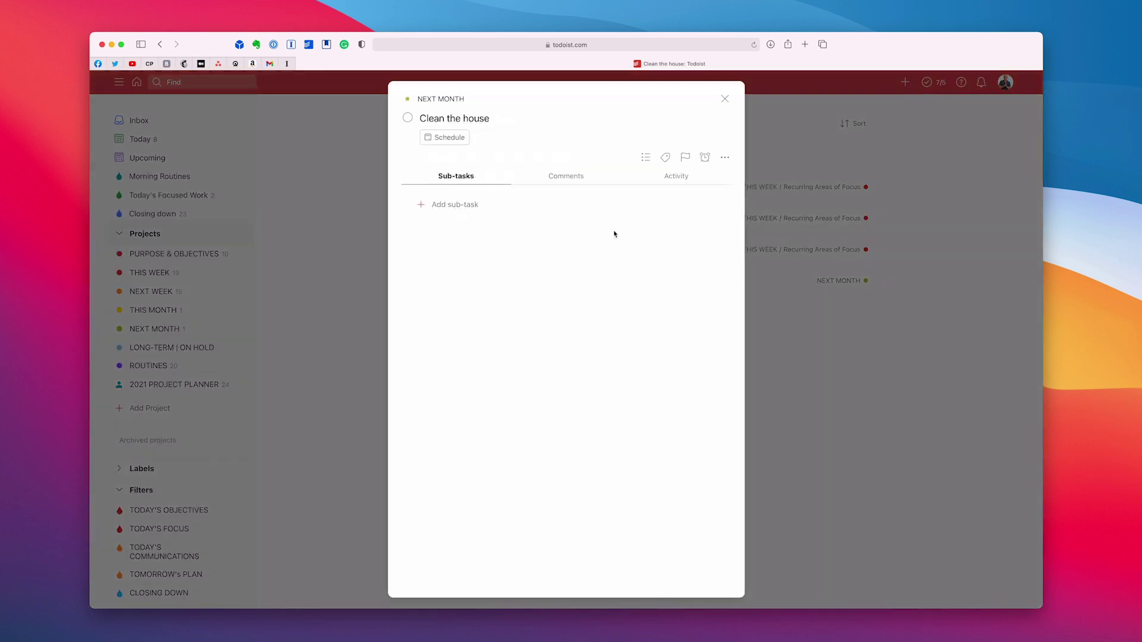
click(646, 158)
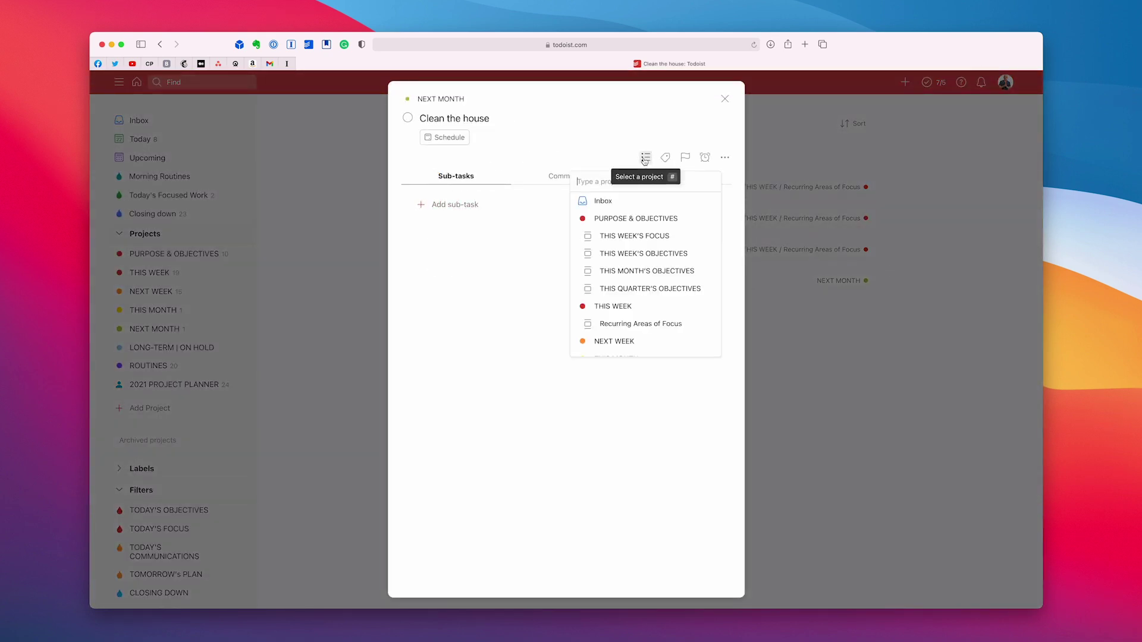
click(640, 306)
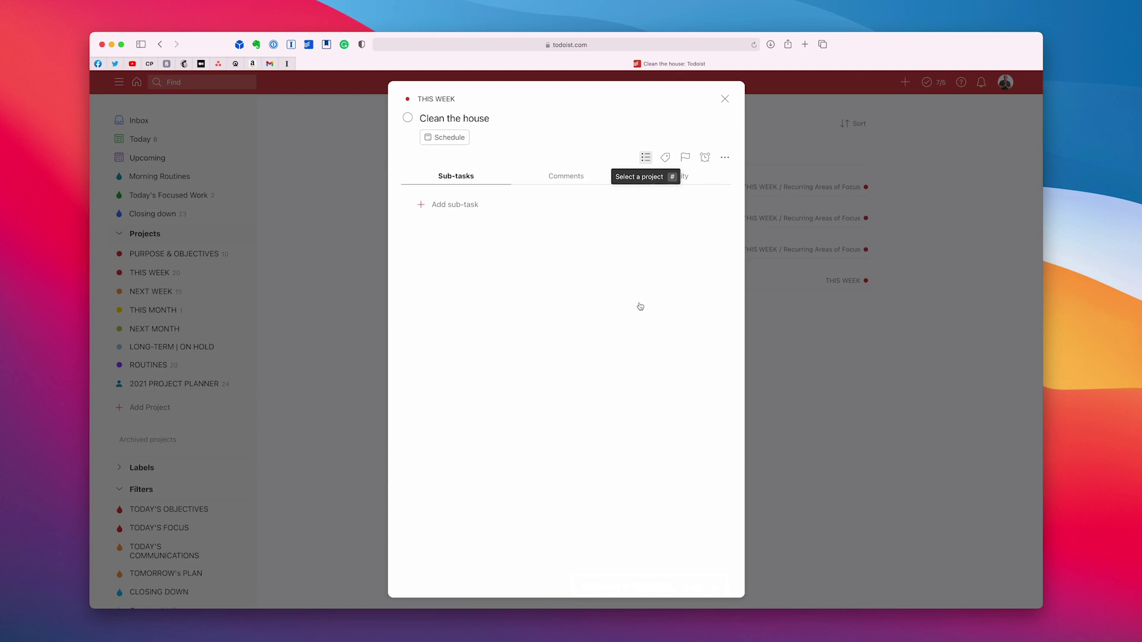
click(685, 157)
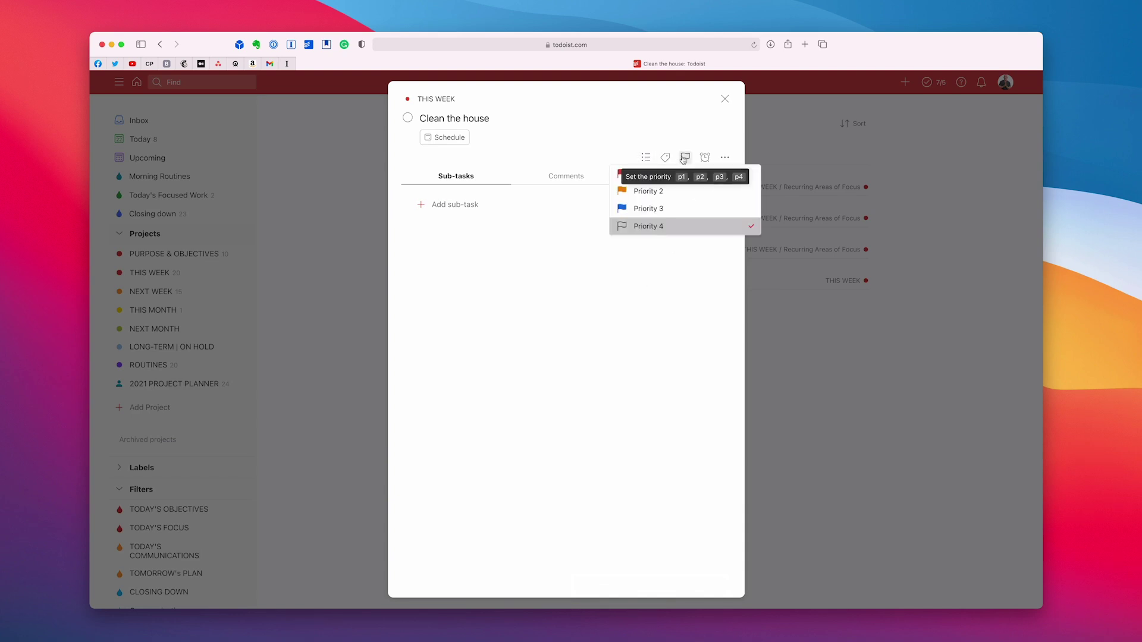
click(662, 176)
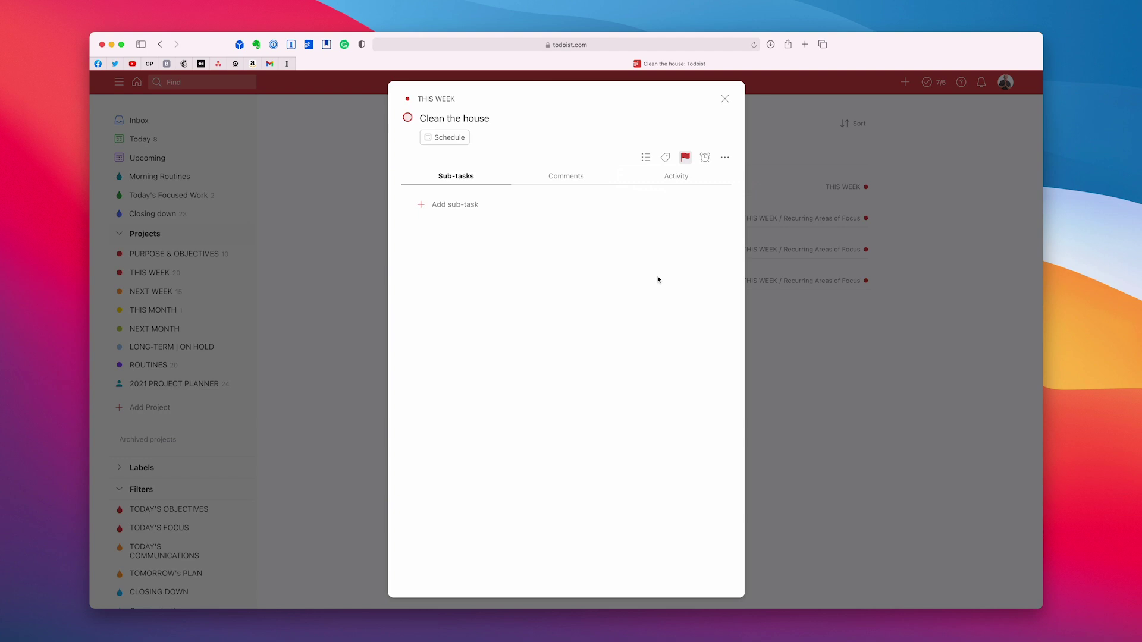
Undo the task's deletion, cancel a second delete attempt, and close its details.
click(725, 159)
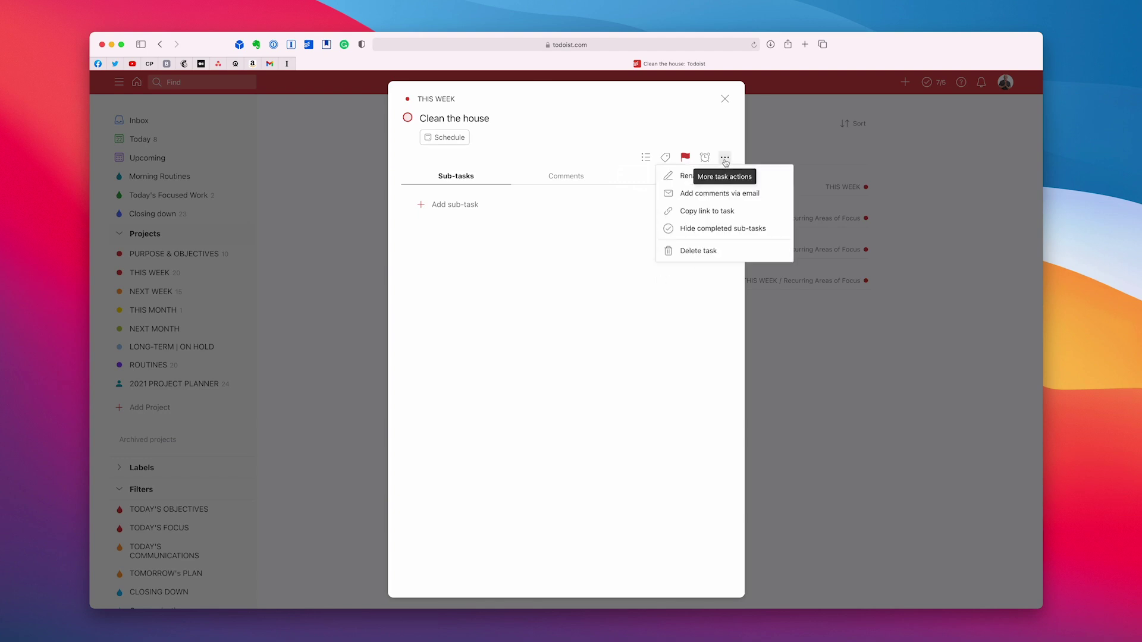
click(703, 255)
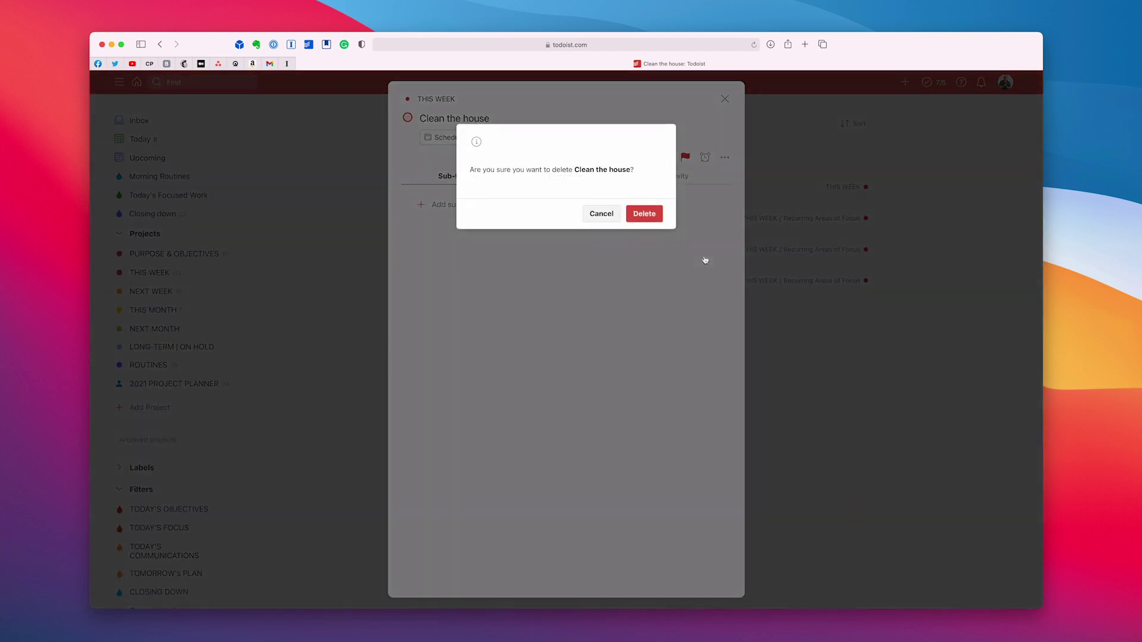
click(657, 221)
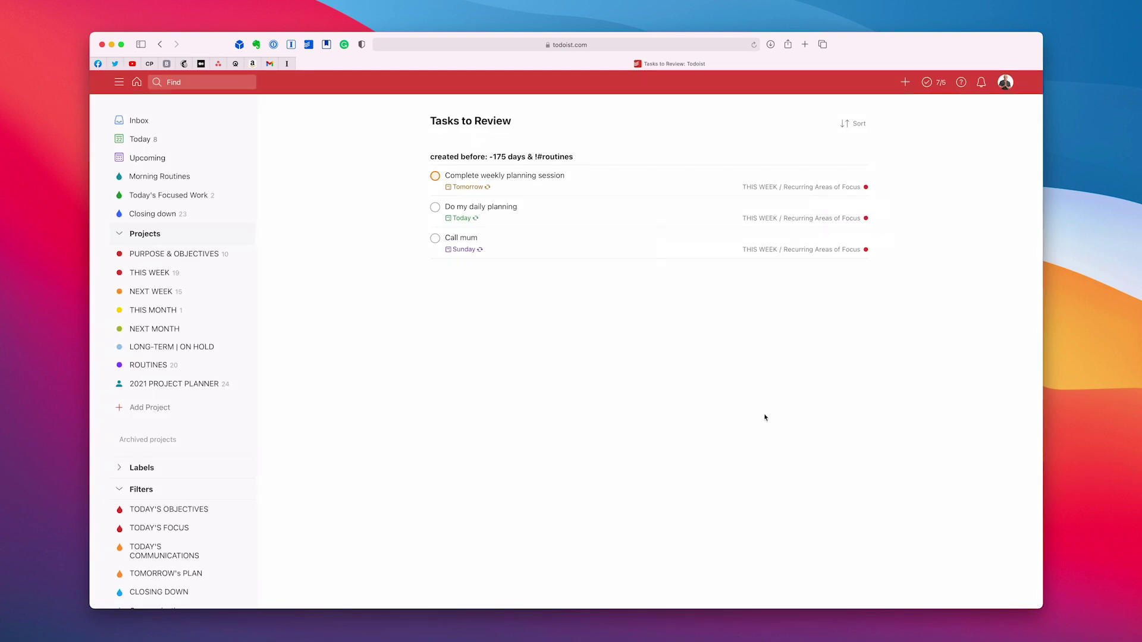
key(super+z)
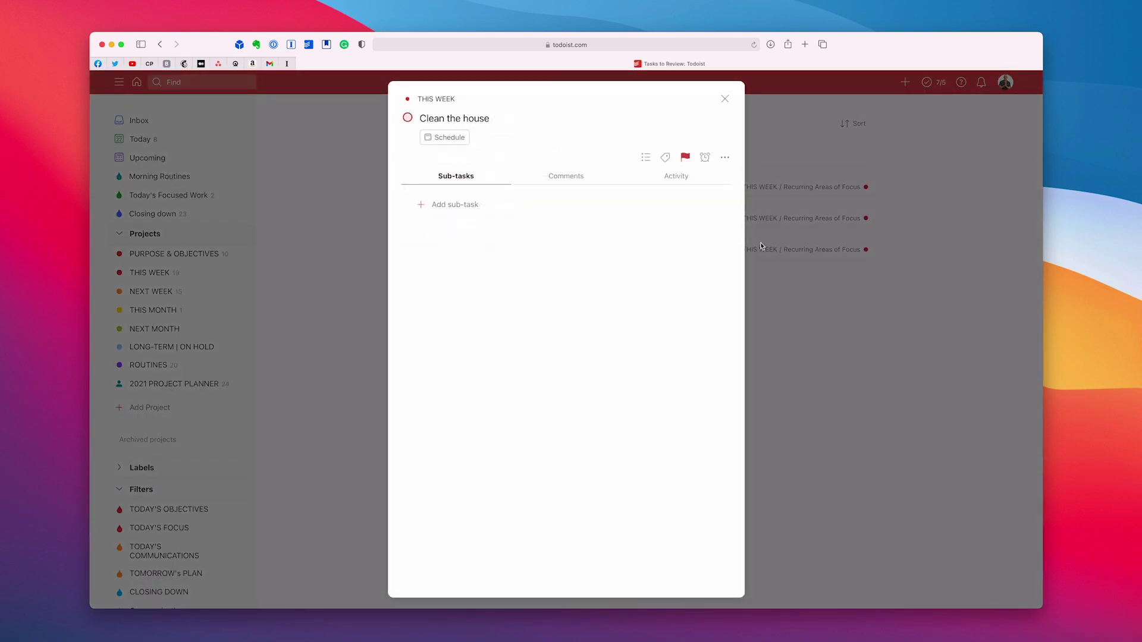
click(725, 157)
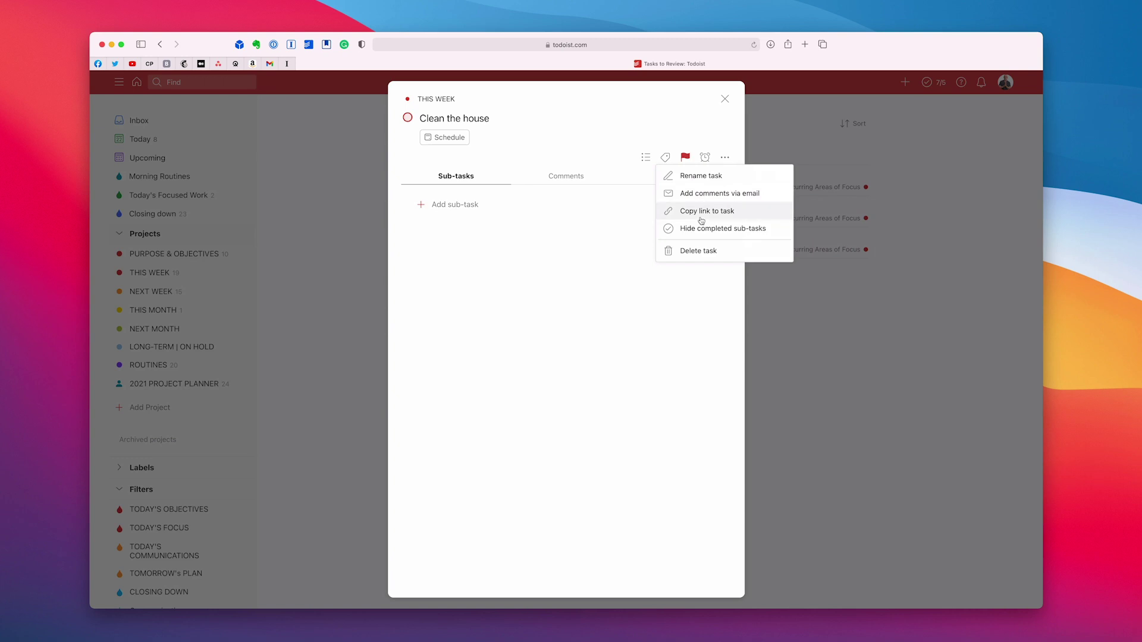
click(694, 249)
click(650, 216)
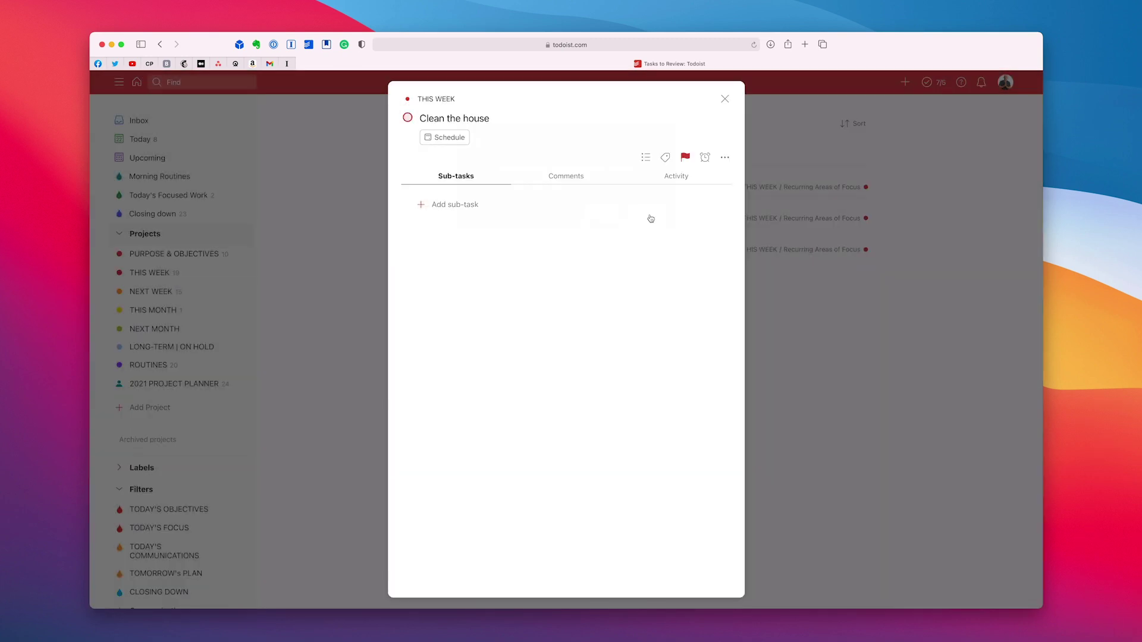
click(724, 100)
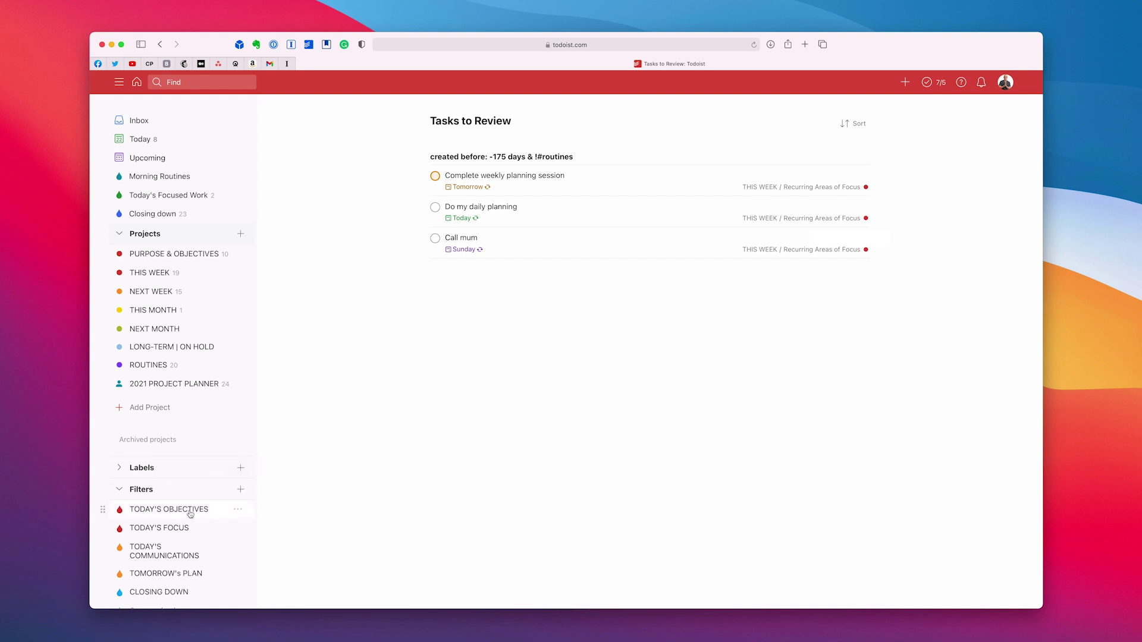
View the Old Tasks, Tasks older than 6 months and Tasks to Review filters in turn, then collapse Filters.
scroll(190, 512, down, 3)
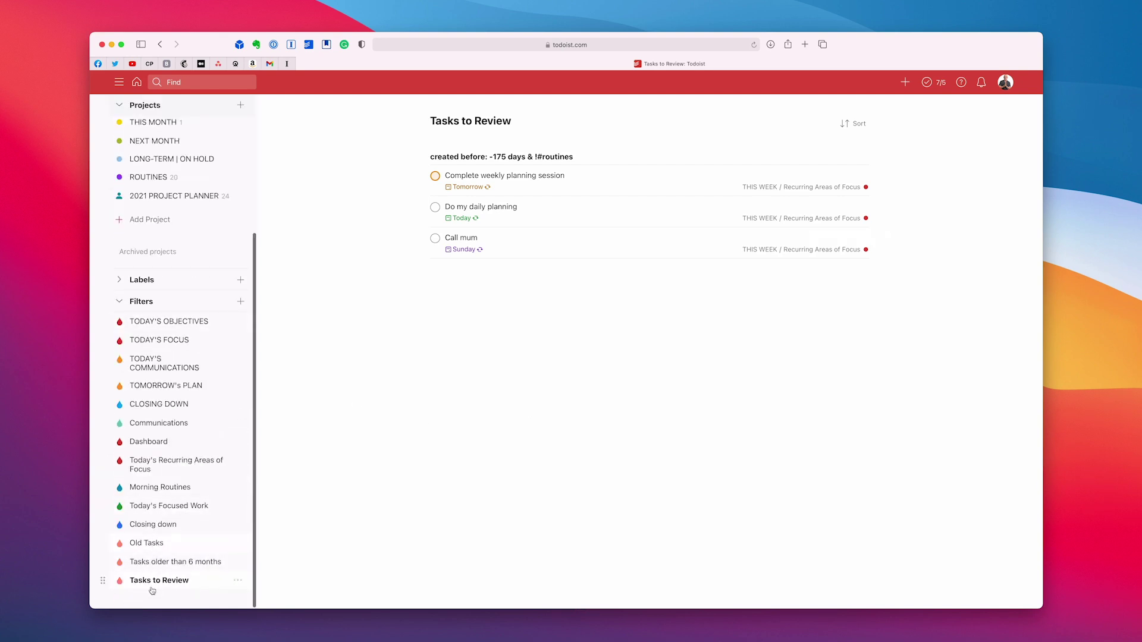
click(141, 543)
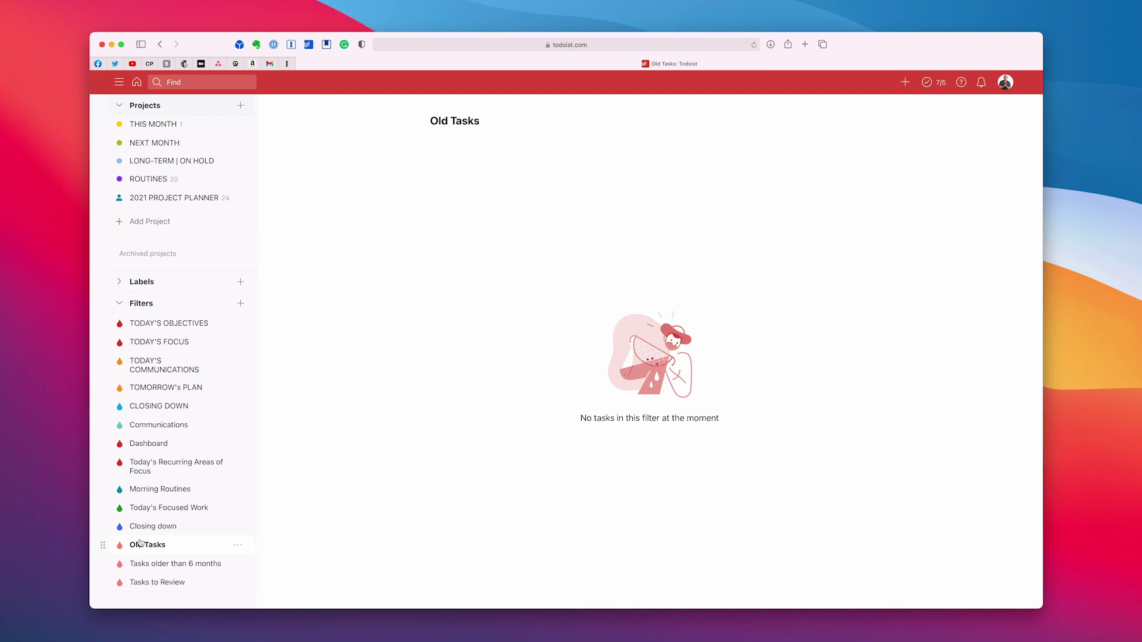
click(154, 565)
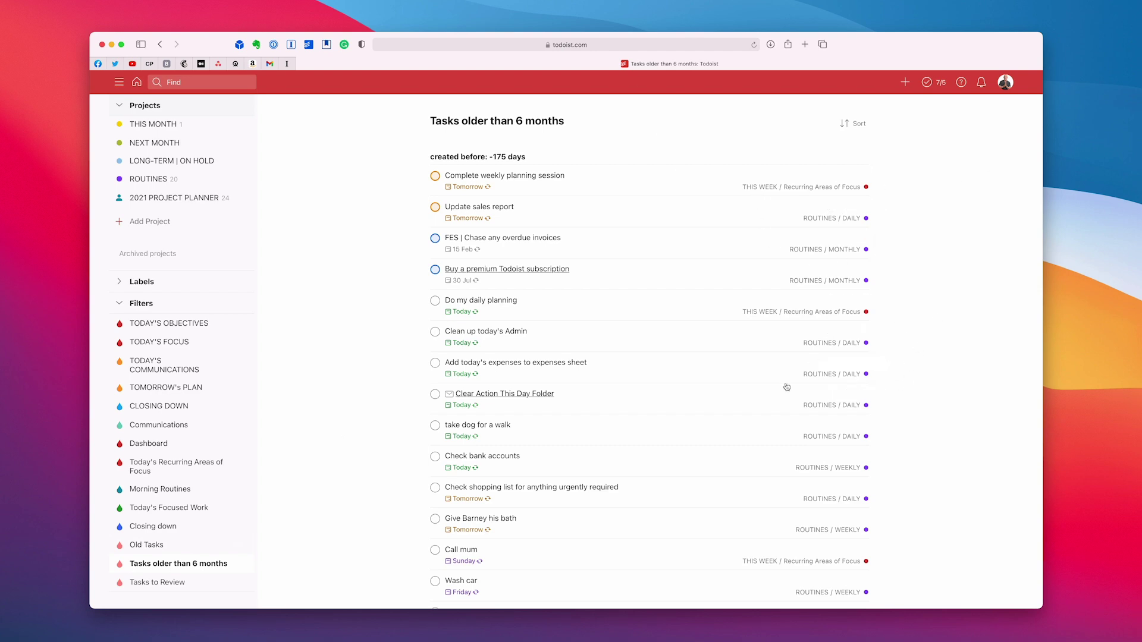
click(143, 584)
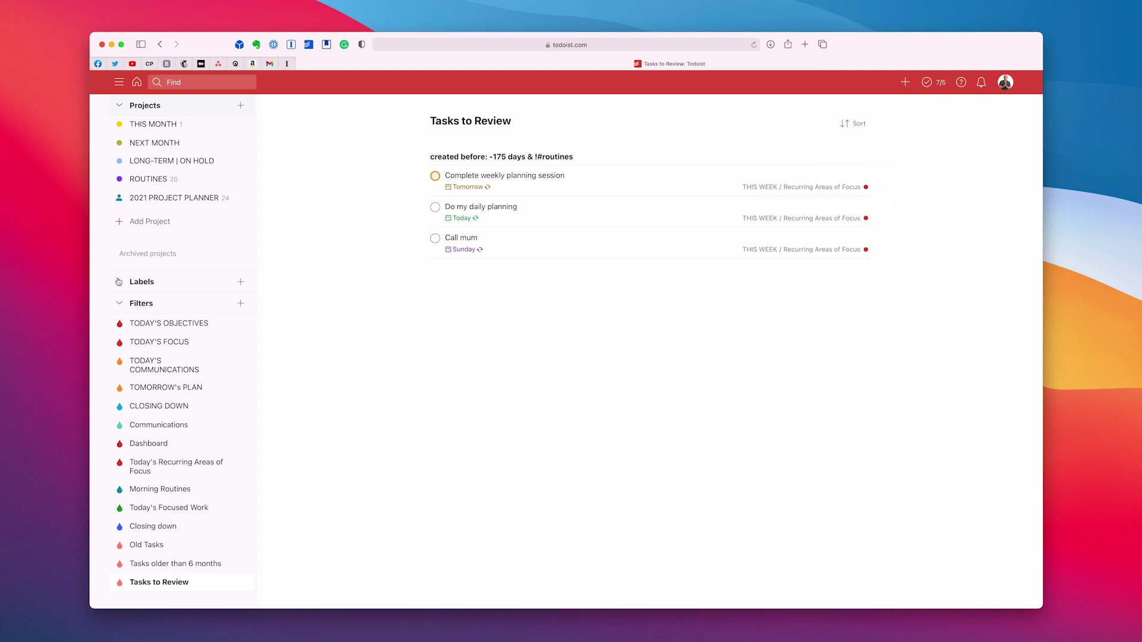
click(119, 304)
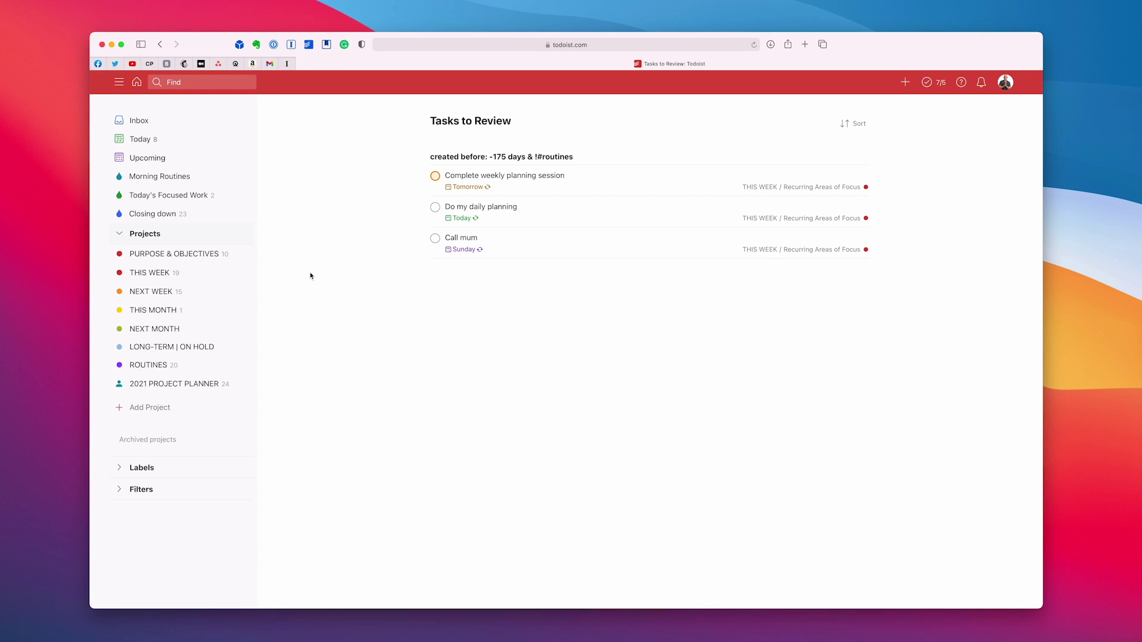
Search 'created before: -365 days', then rerun the recent 'created before: -150 days & !#routines' search.
key(slash)
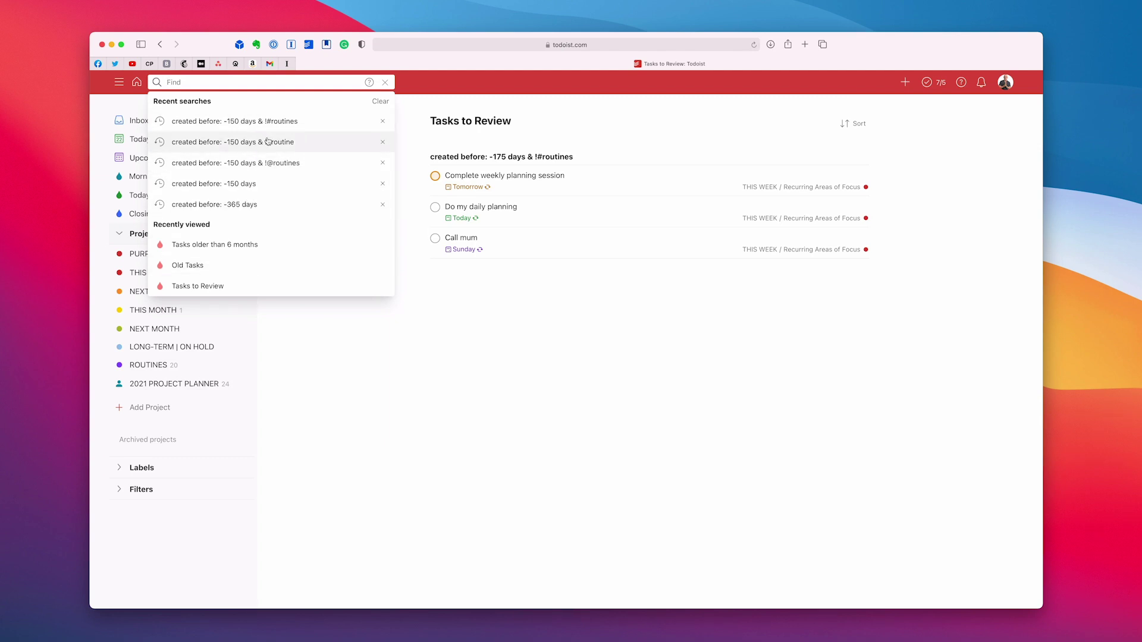
text(created before: -365 days)
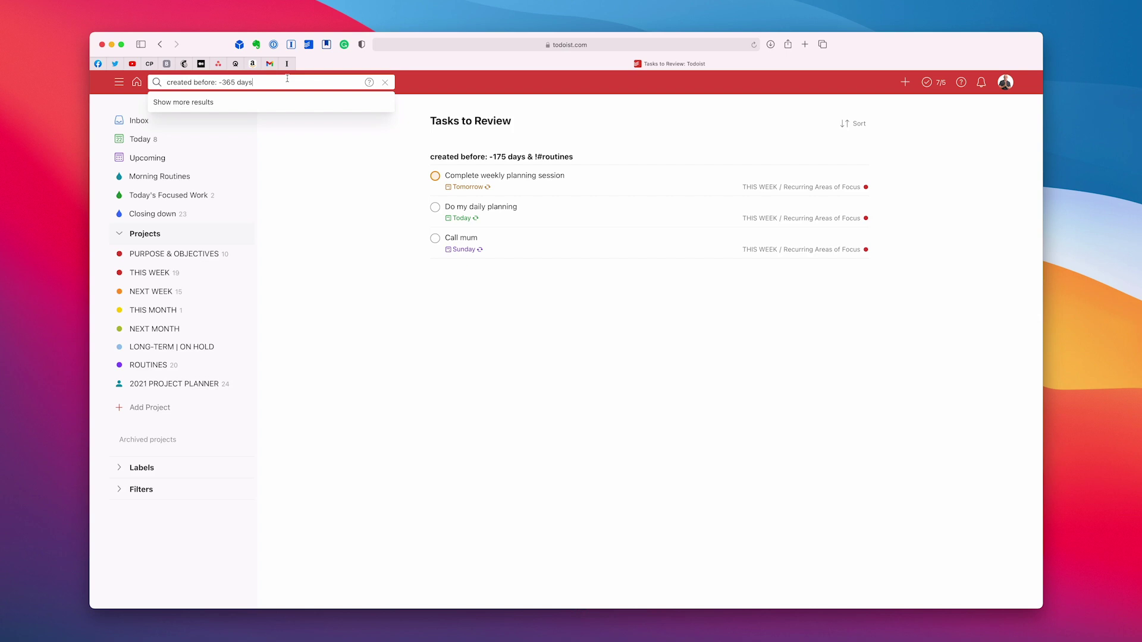
key(Return)
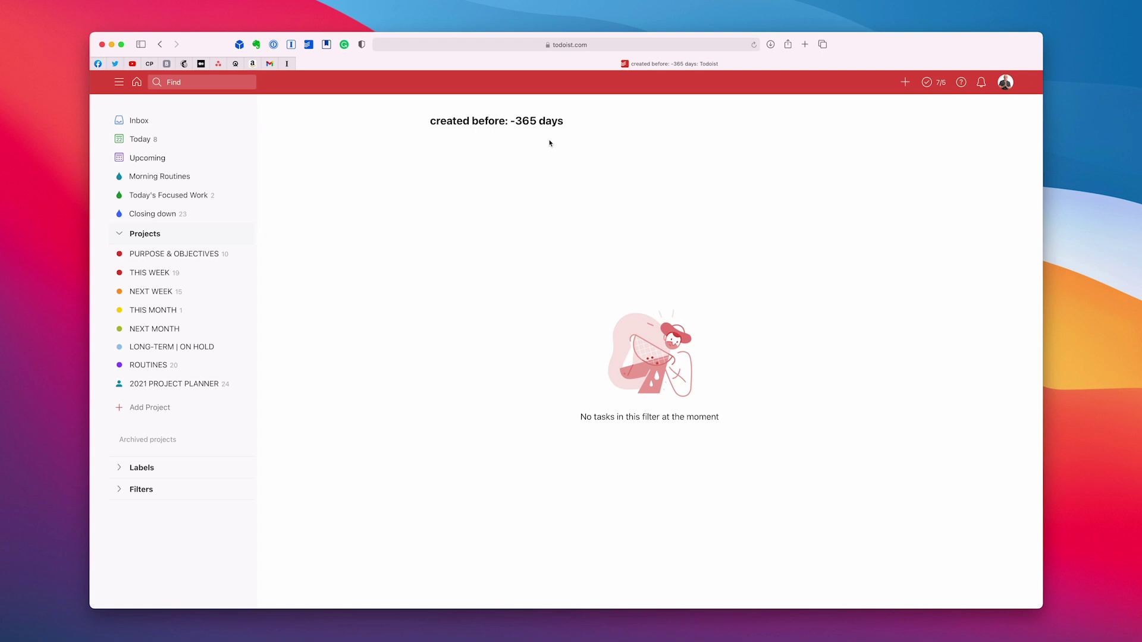
click(240, 83)
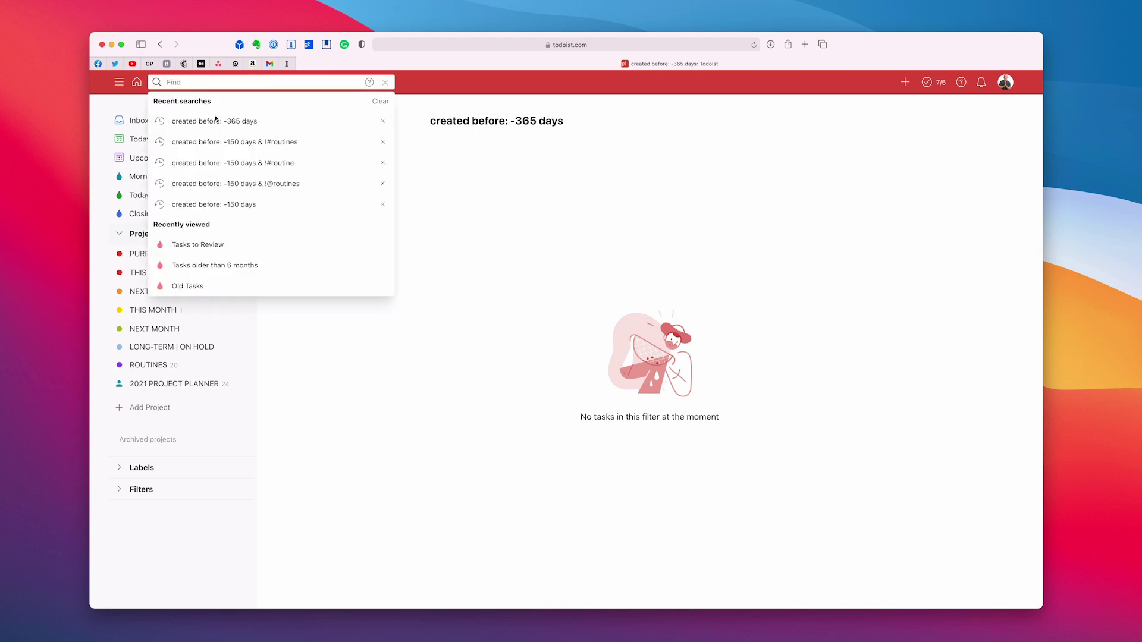
click(239, 148)
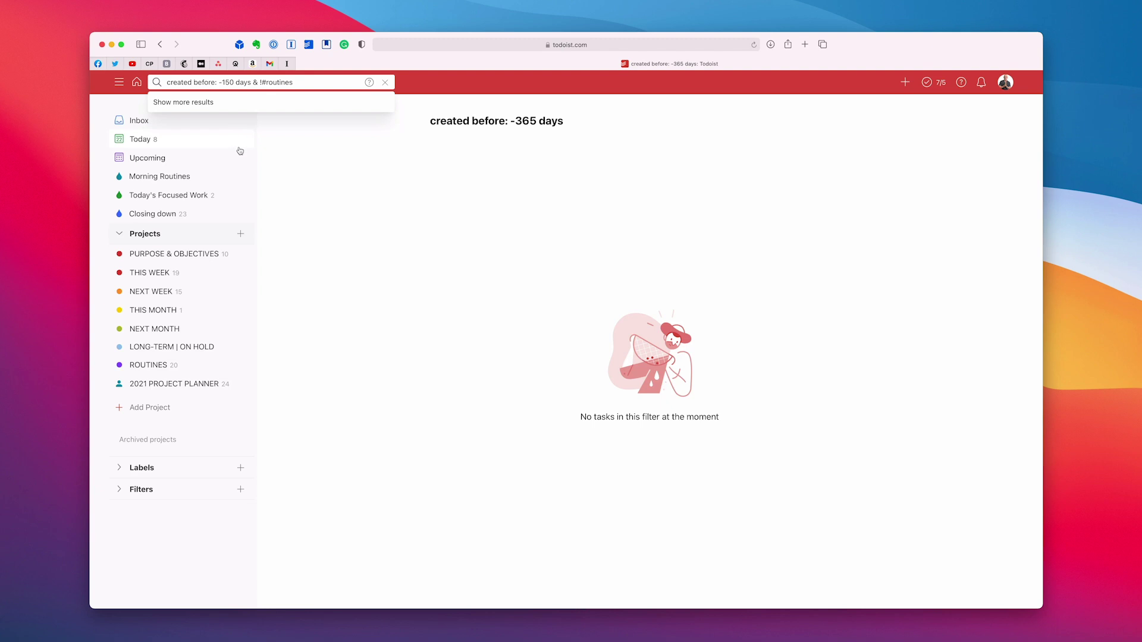
key(Return)
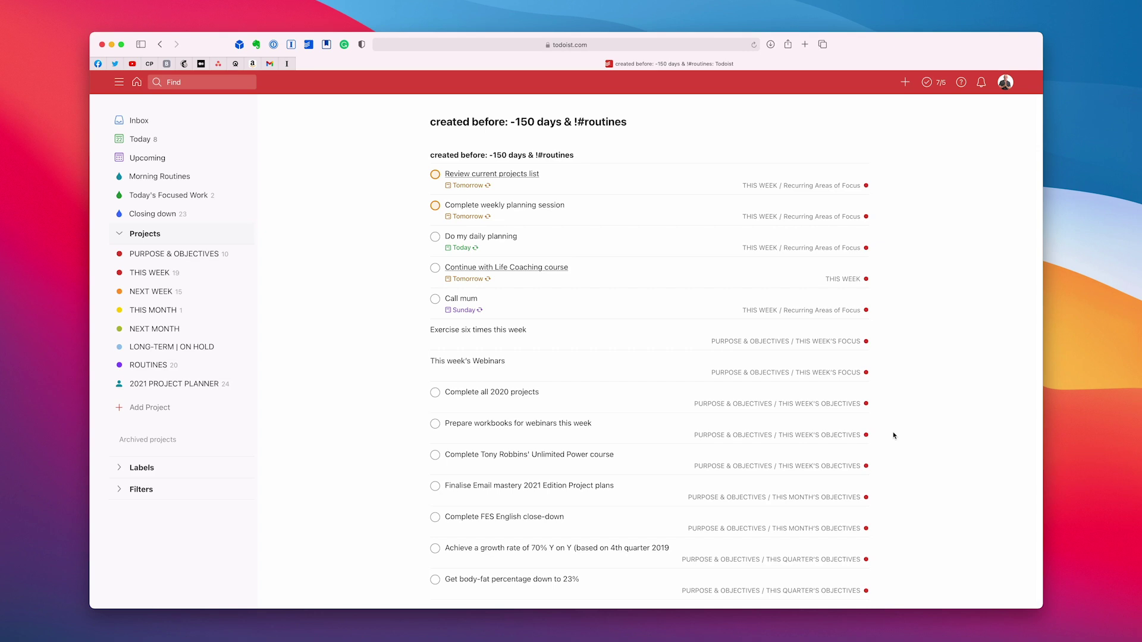
Expand Filters and open the Old Tasks filter's editor showing 'created before: -365 days'.
click(116, 494)
scroll(175, 484, down, 4)
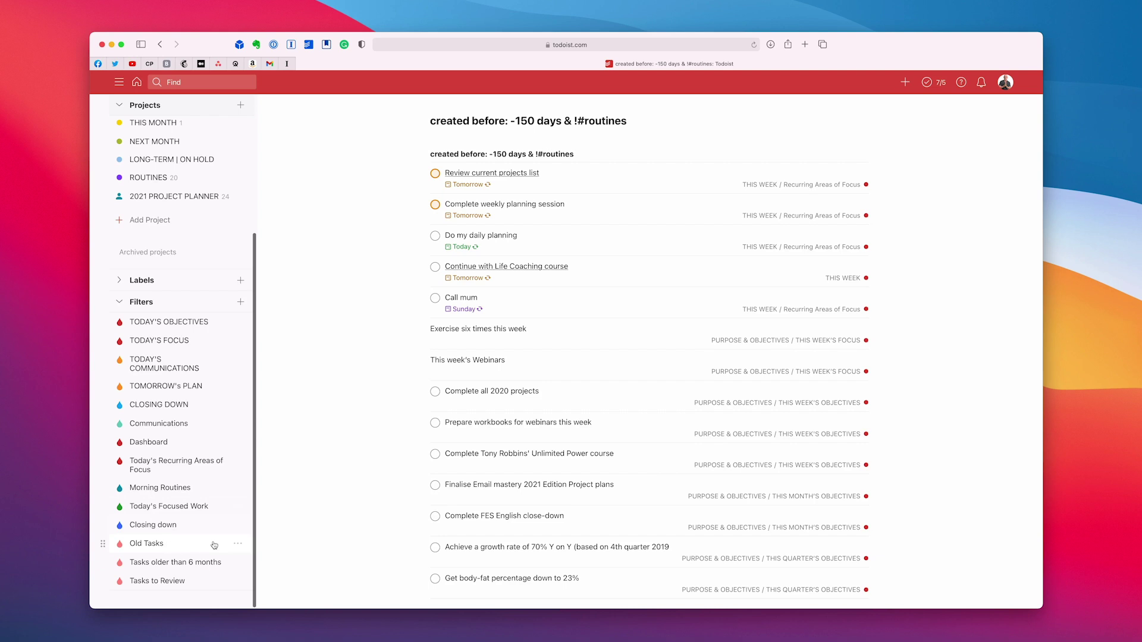
click(235, 545)
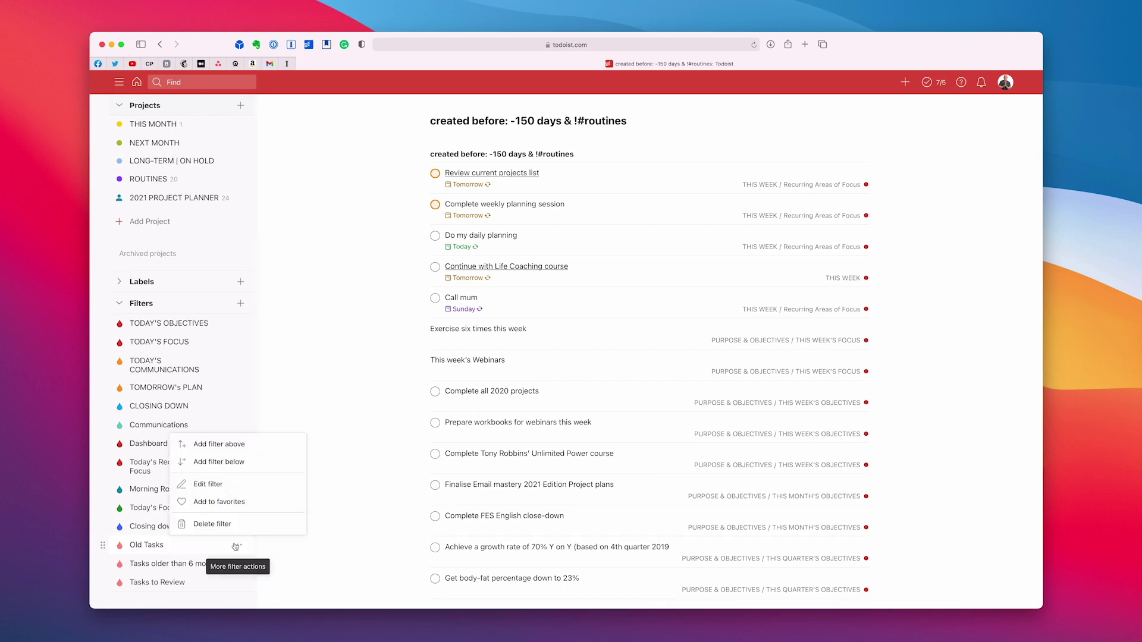
click(225, 488)
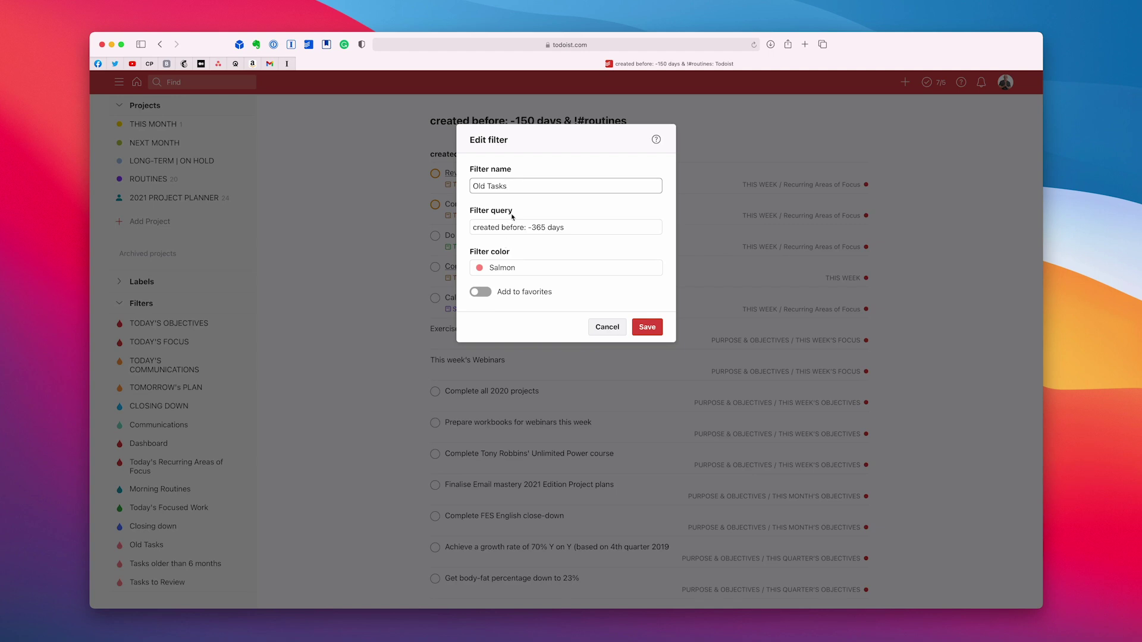
Cancel the filter editor, range-select all search results, dismiss the bulk actions, and clear the selection.
click(608, 327)
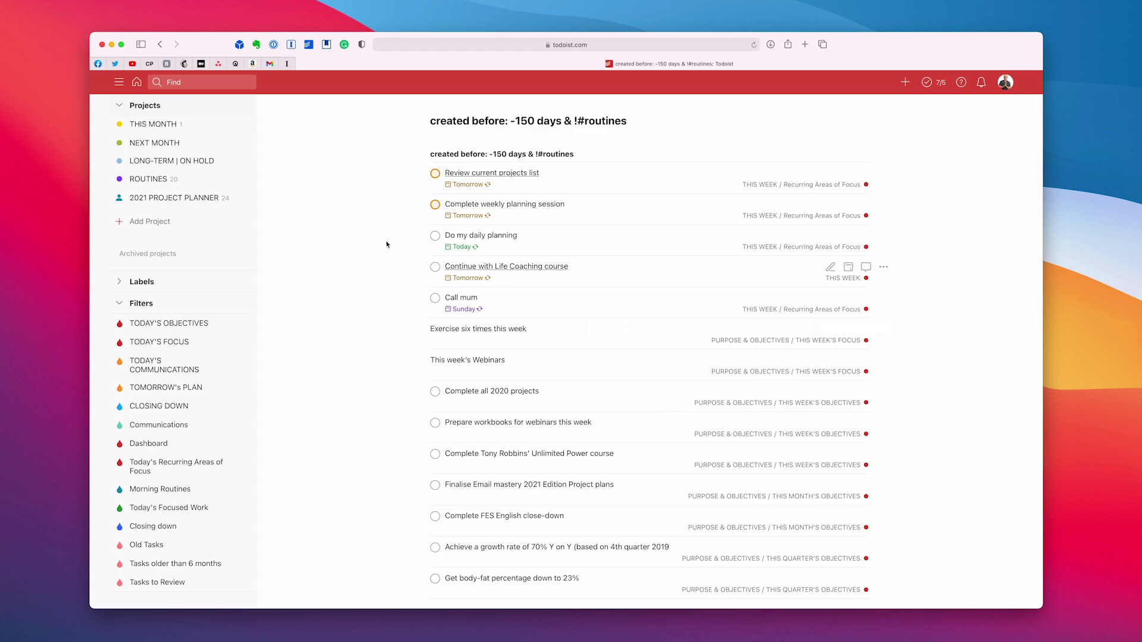
shift+click(572, 179)
scroll(595, 357, down, 1)
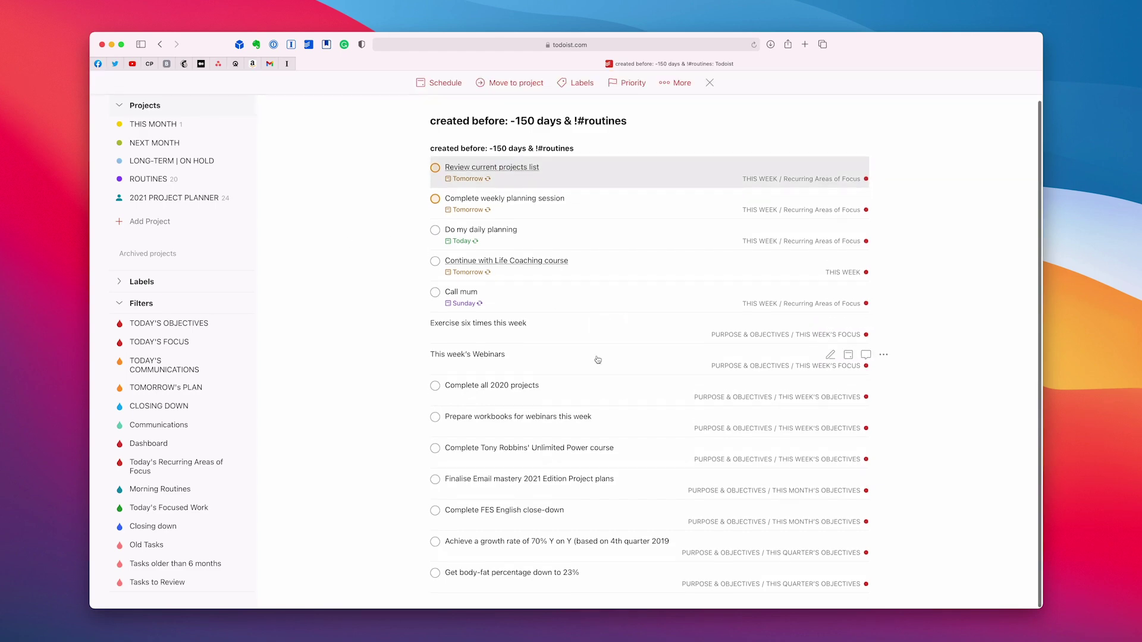
shift+click(606, 577)
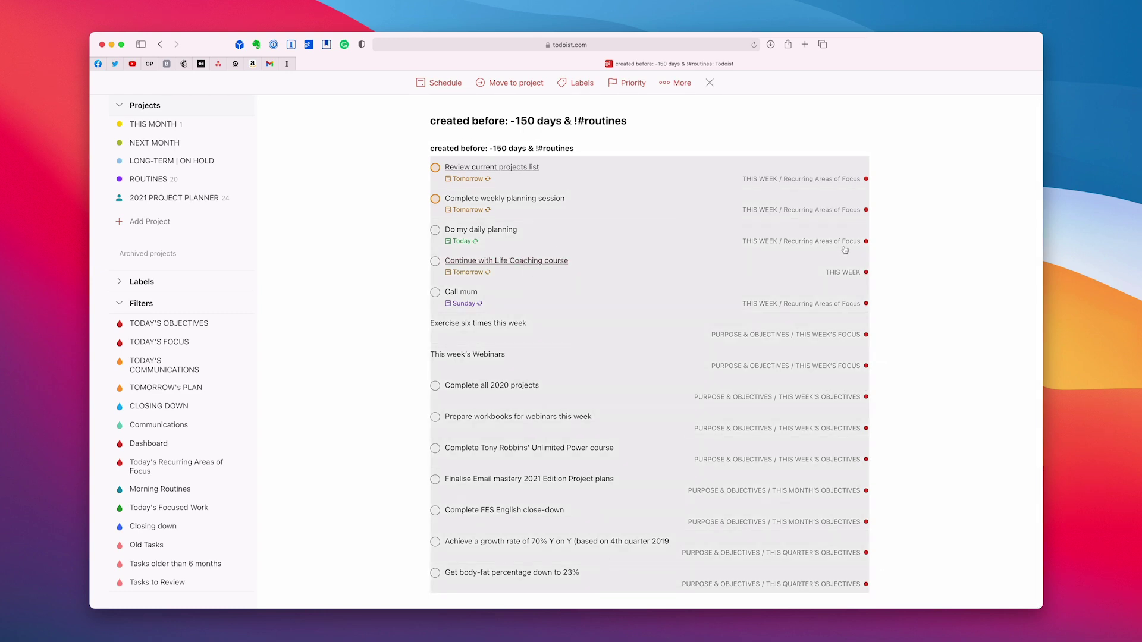
click(684, 83)
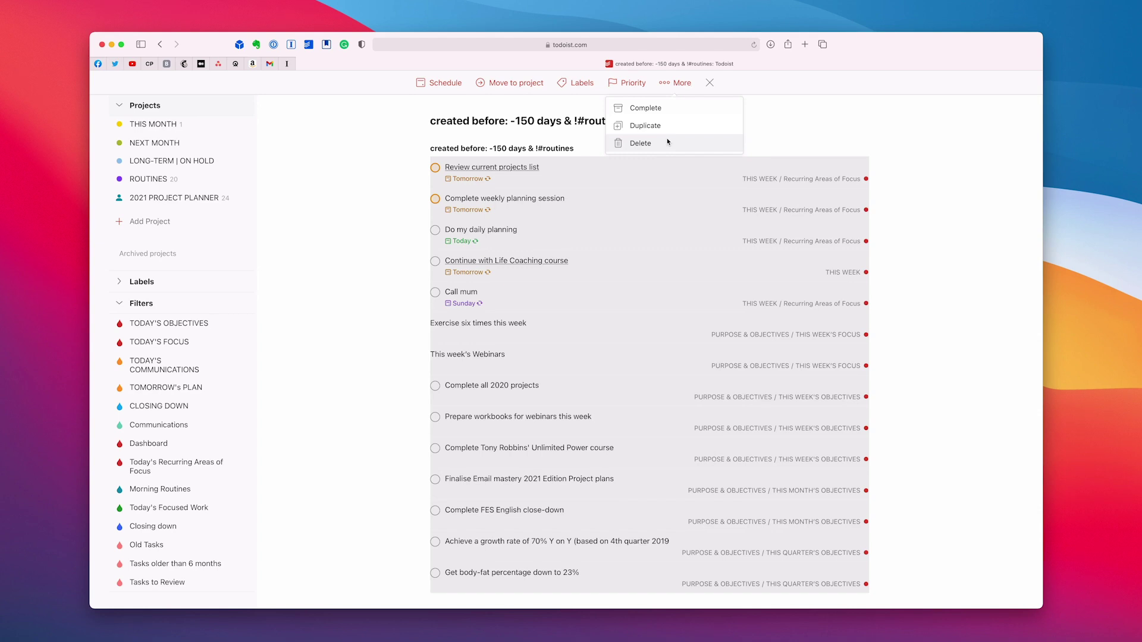
click(900, 181)
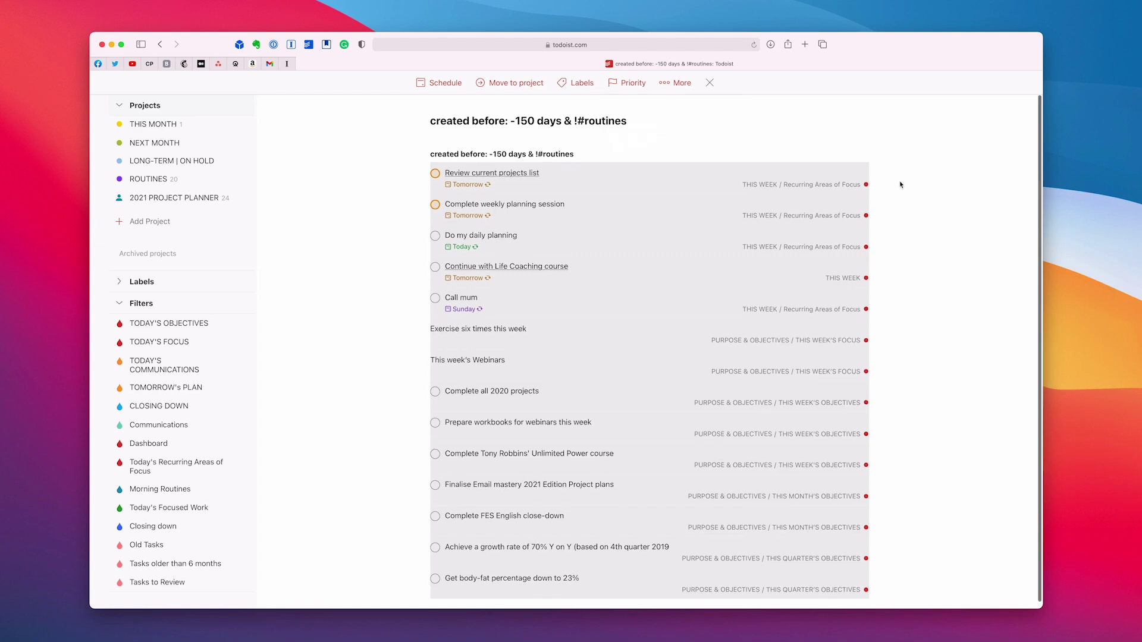
click(1068, 257)
click(709, 85)
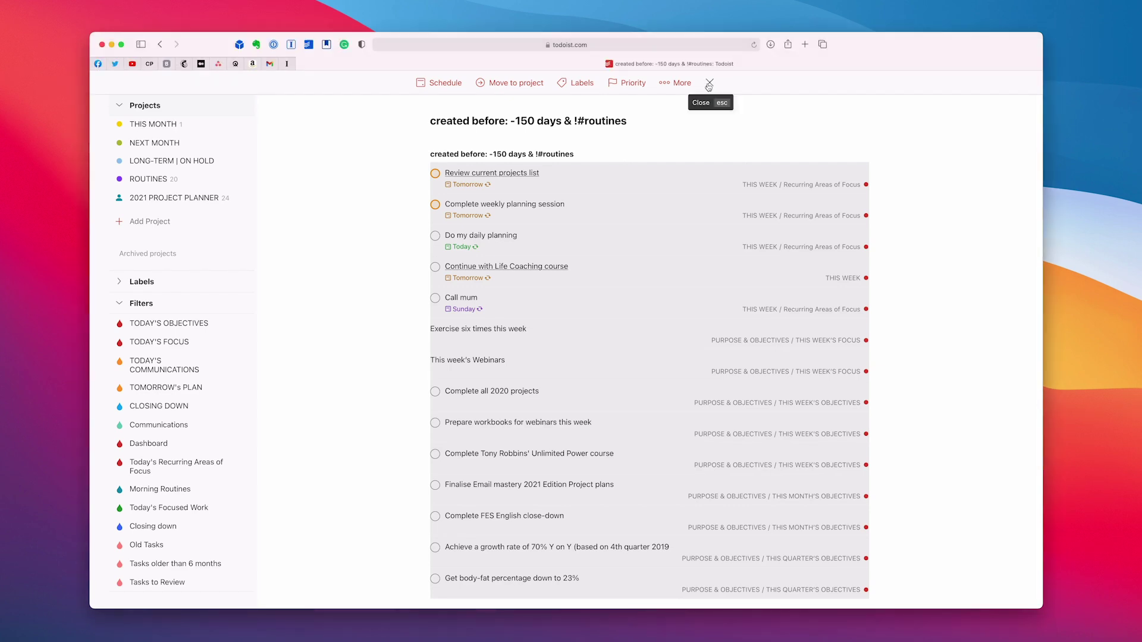
click(709, 85)
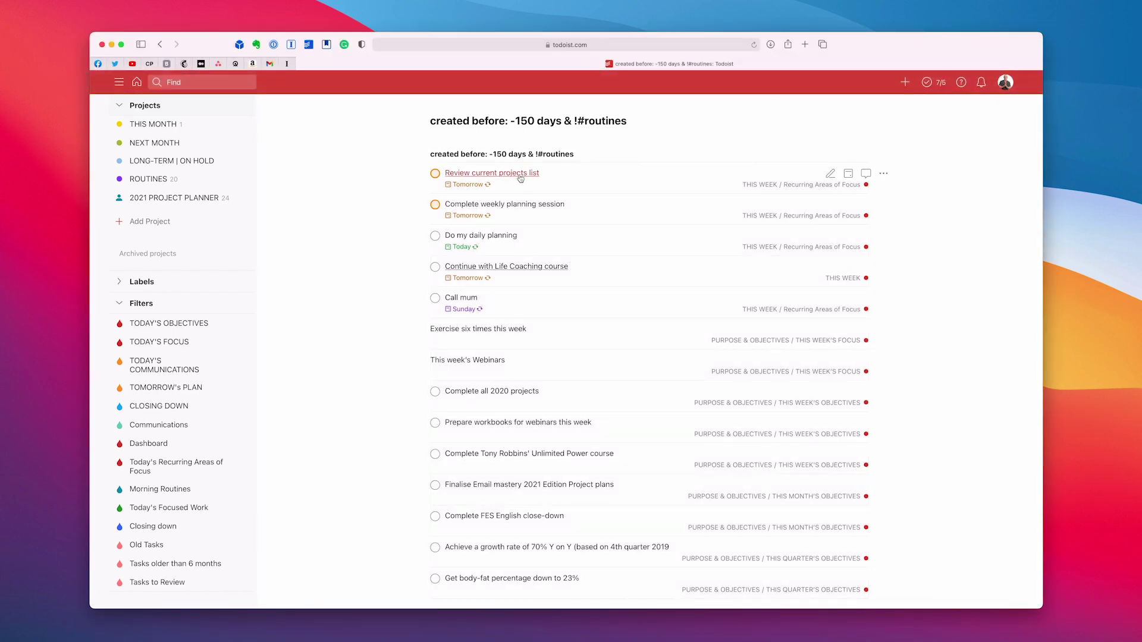
Select Complete weekly planning session, Continue with Life Coaching course, and Complete all 2020 projects through Get body-fat percentage down to 23%.
super+click(601, 207)
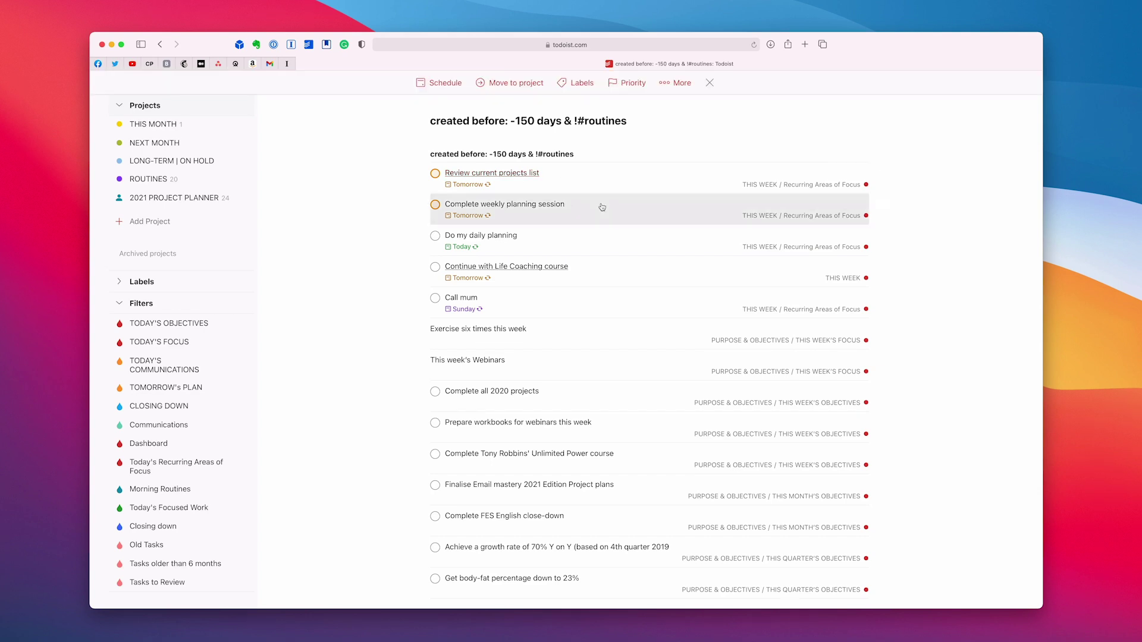
super+click(612, 271)
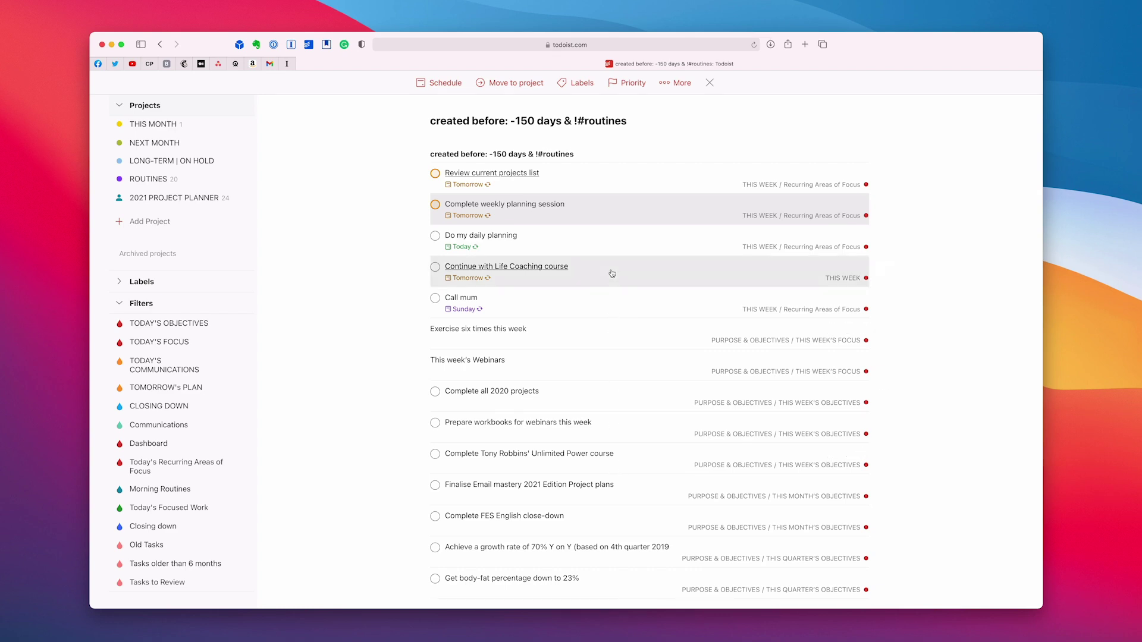
super+click(607, 389)
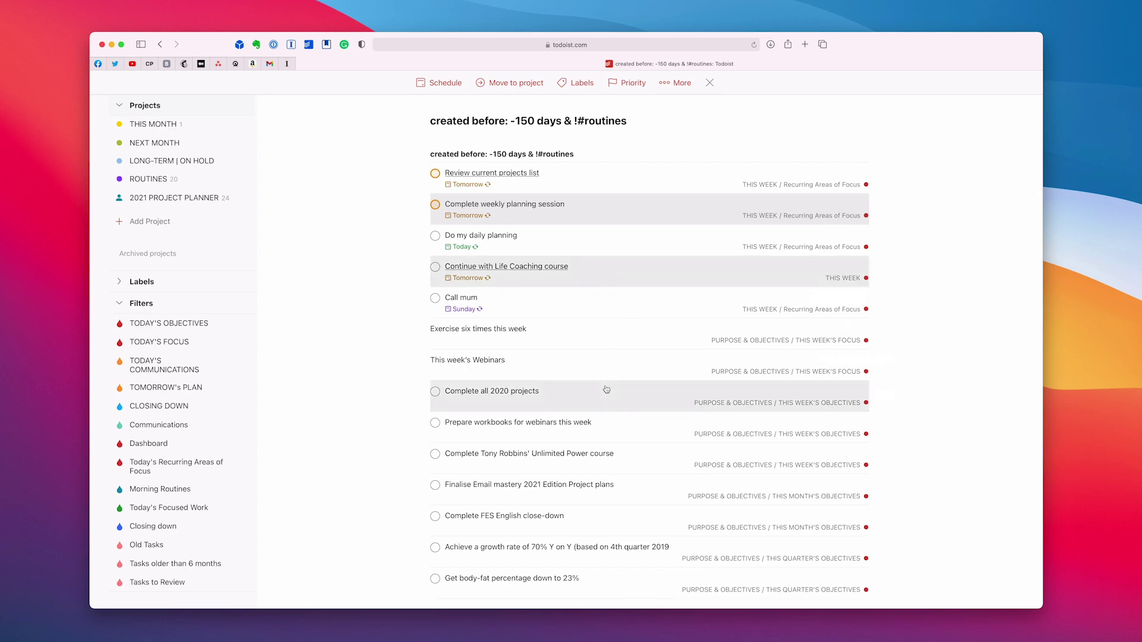
shift+click(603, 577)
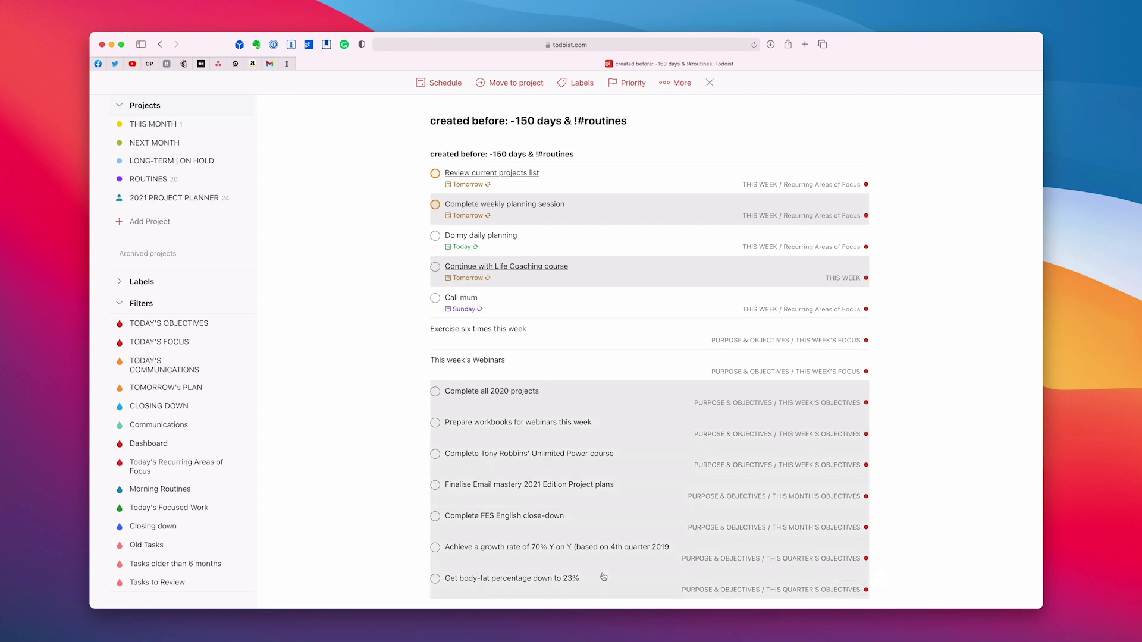